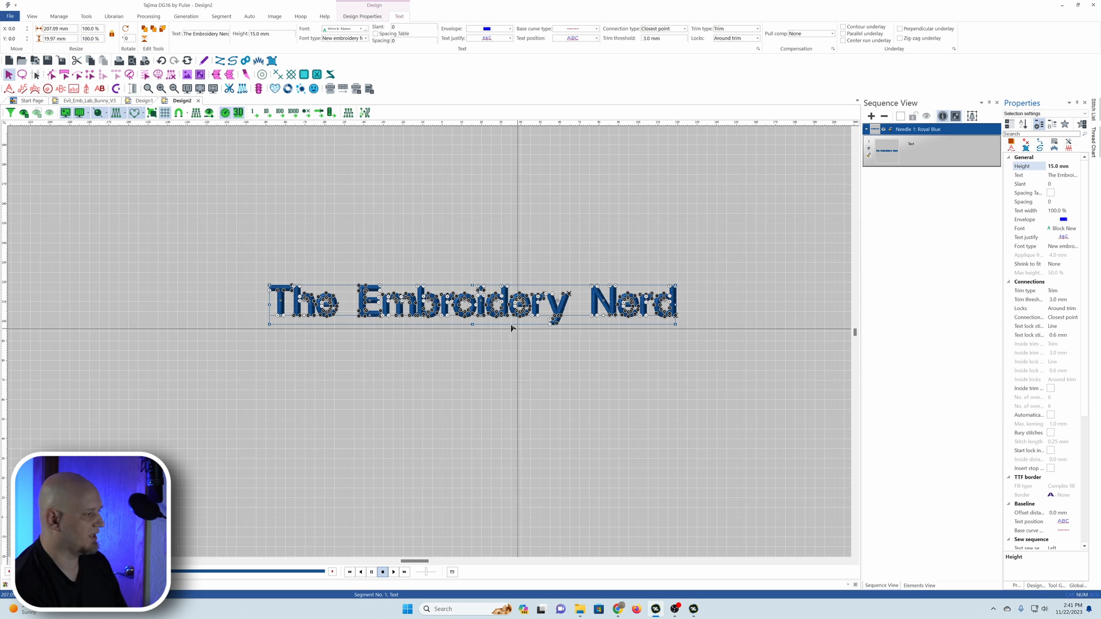
# Start a Create Boundary operation on the selected lettering and turn on its preview, checking the 3D view briefly.
pyautogui.scroll(2, 512, 328)
pyautogui.scroll(-1, 482, 301)
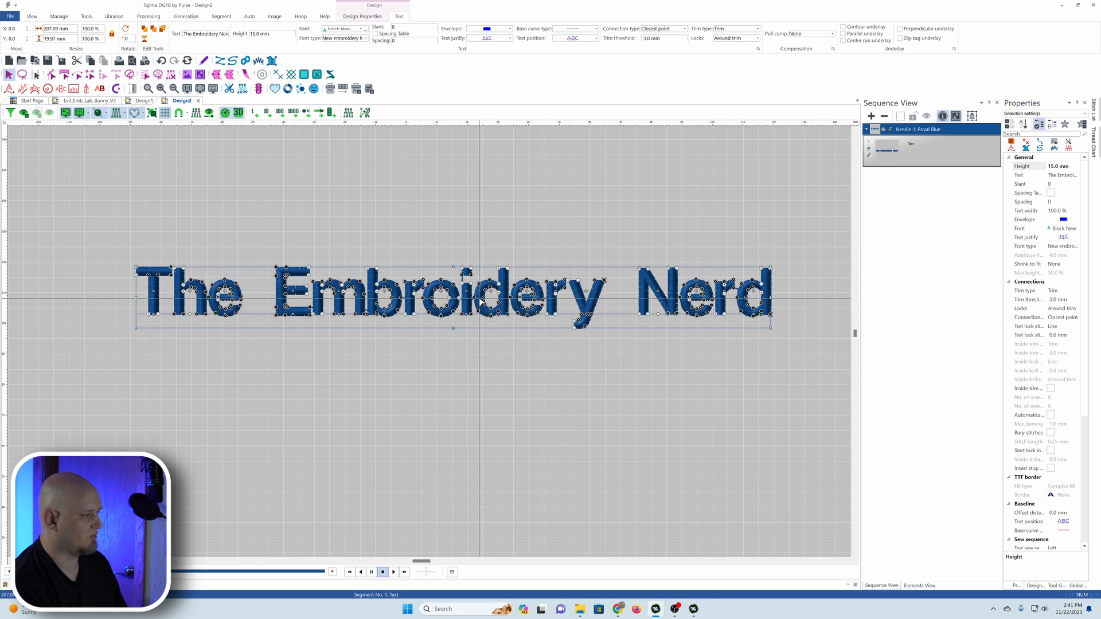
pyautogui.rightClick(481, 300)
pyautogui.moveTo(515, 443)
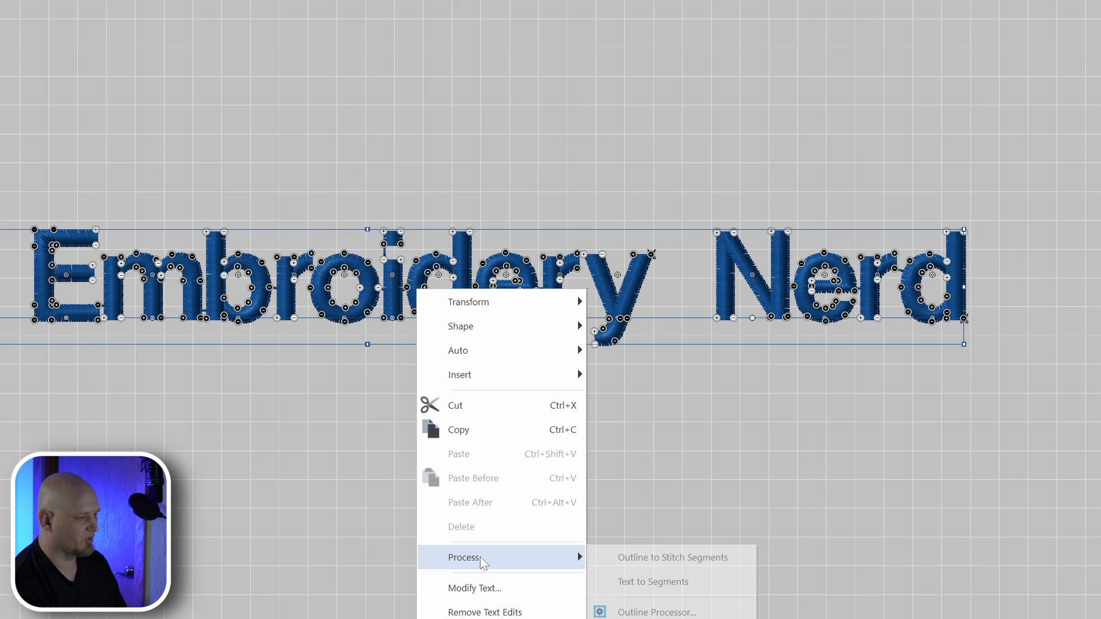
pyautogui.moveTo(490, 351)
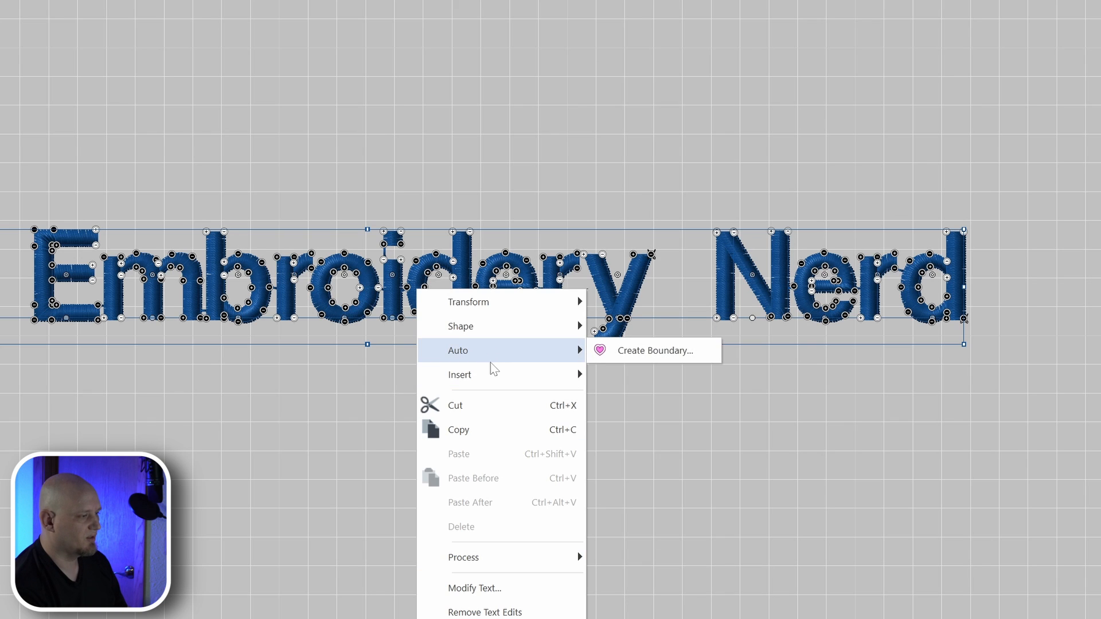
pyautogui.click(654, 351)
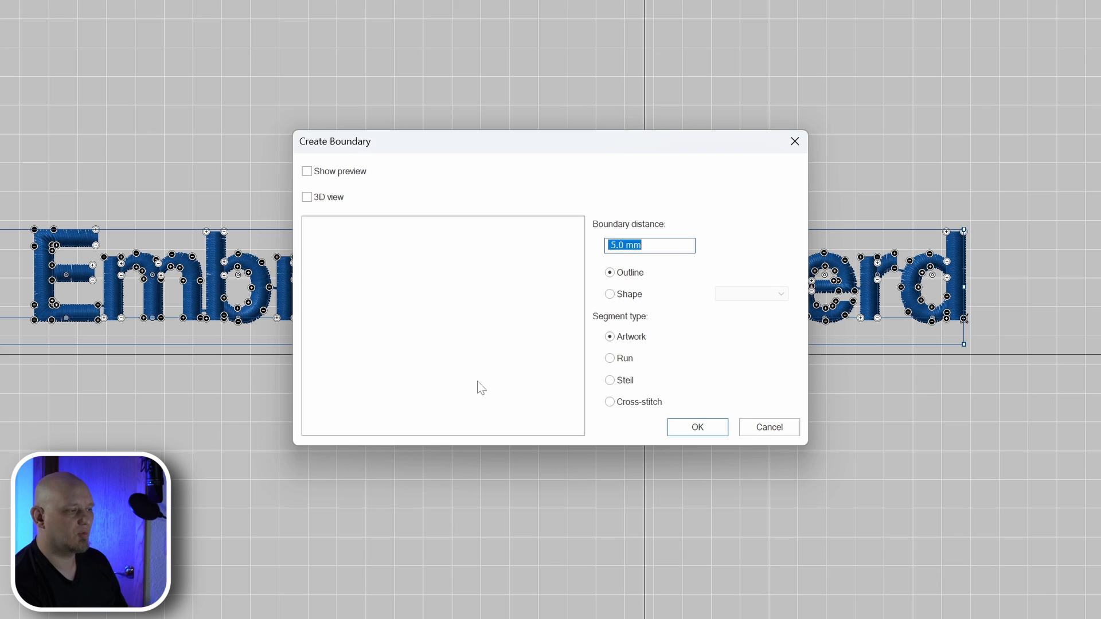
pyautogui.click(307, 172)
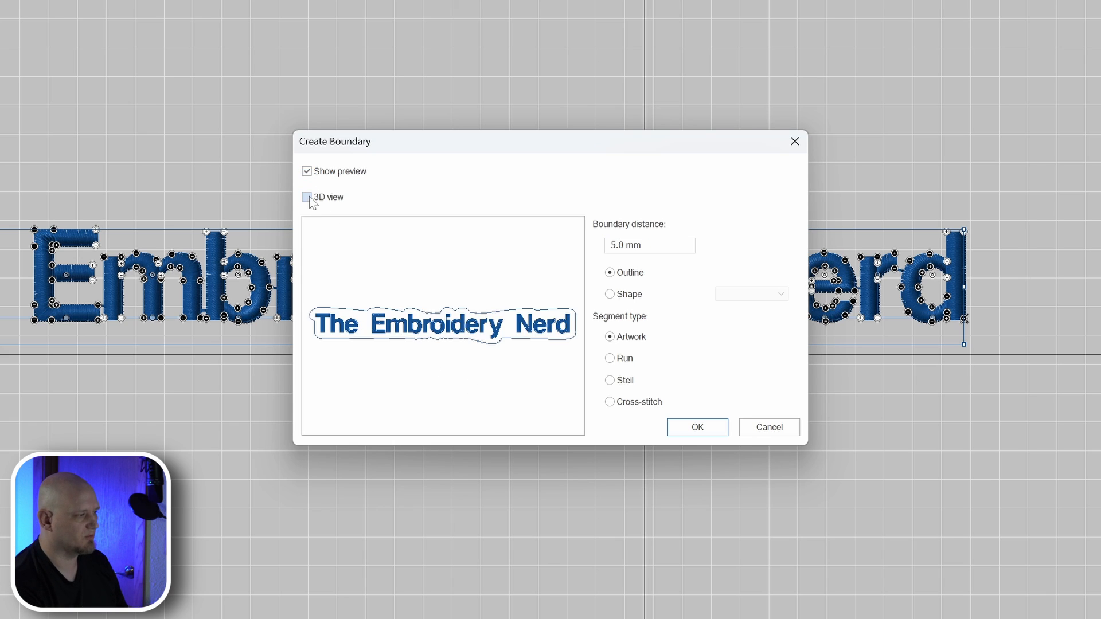
pyautogui.click(308, 197)
pyautogui.click(308, 197)
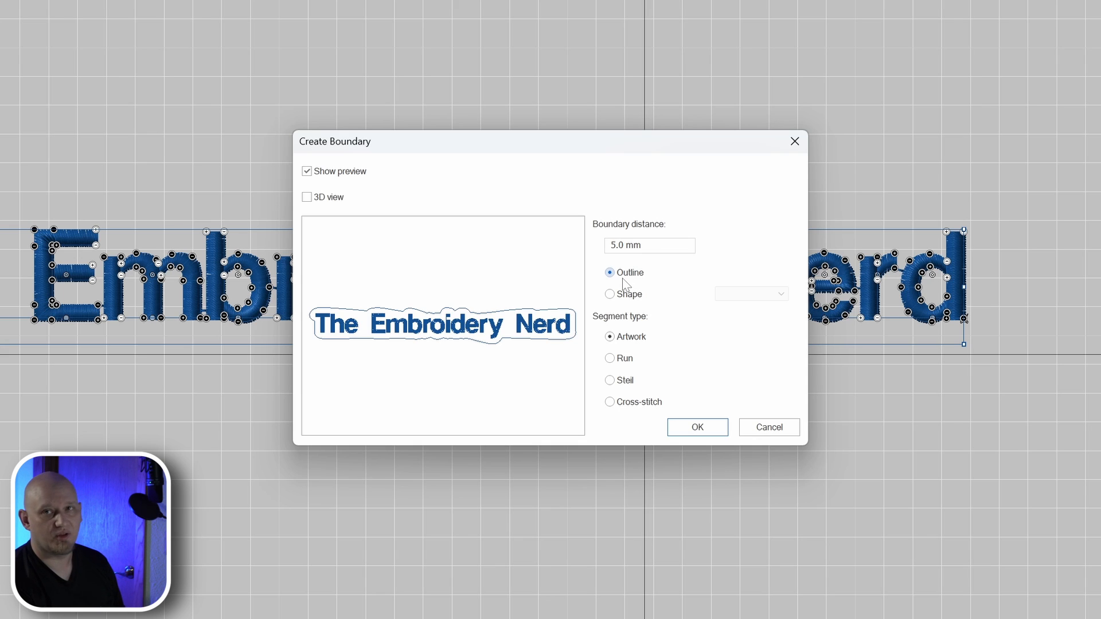
# Look through the shape and segment type options and create a 5.0 mm Outline boundary around the lettering as a Steil segment.
pyautogui.click(615, 293)
pyautogui.click(746, 295)
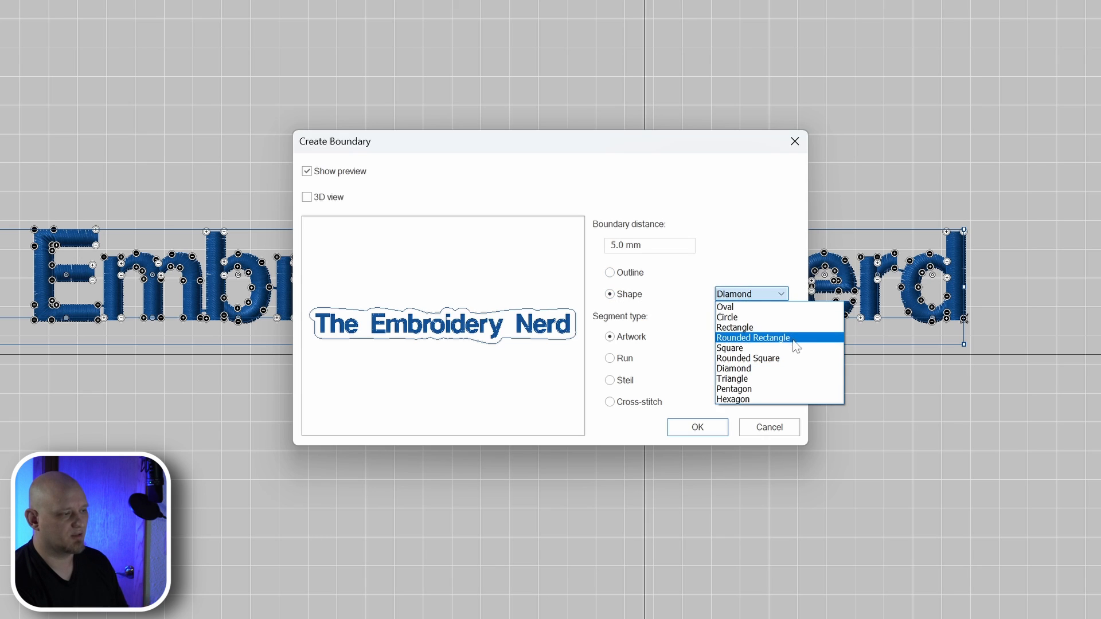
pyautogui.click(634, 287)
pyautogui.click(619, 274)
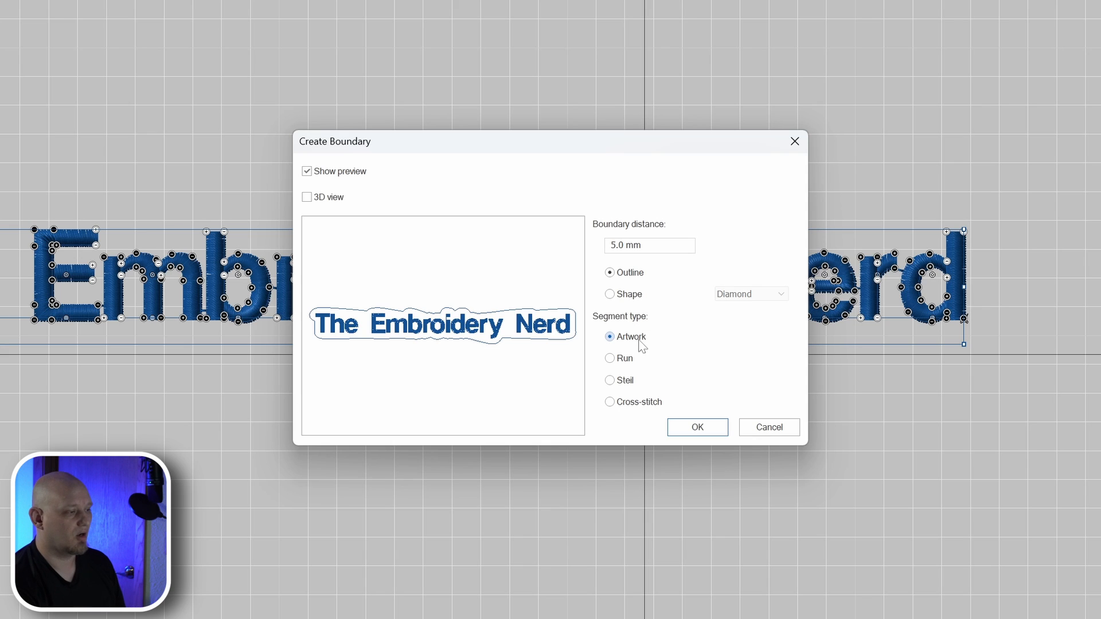
pyautogui.click(633, 359)
pyautogui.click(633, 381)
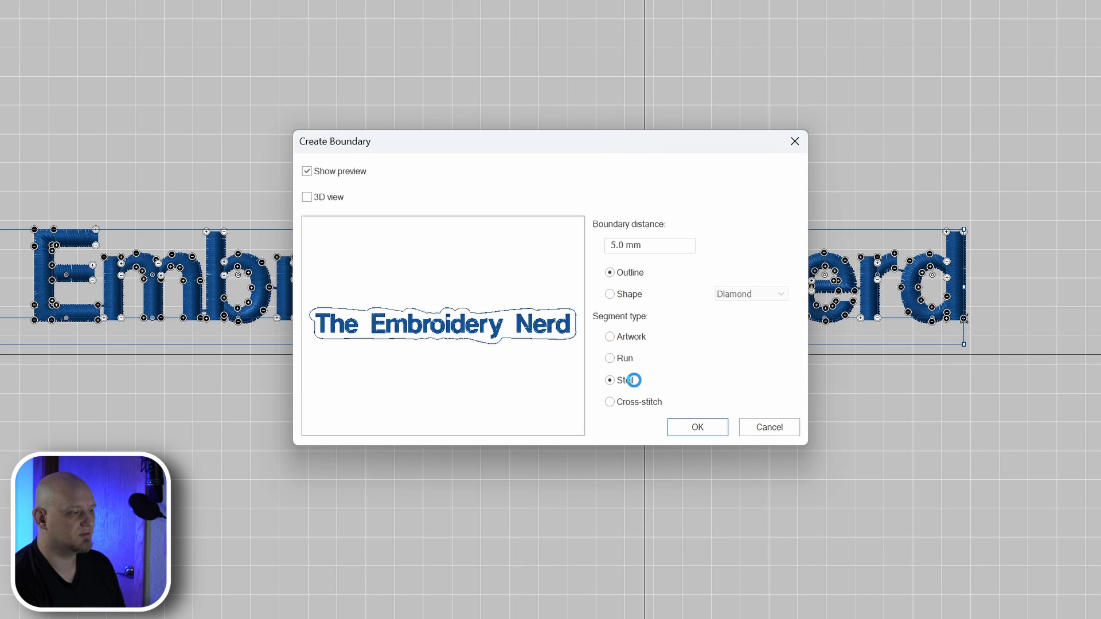
pyautogui.click(630, 337)
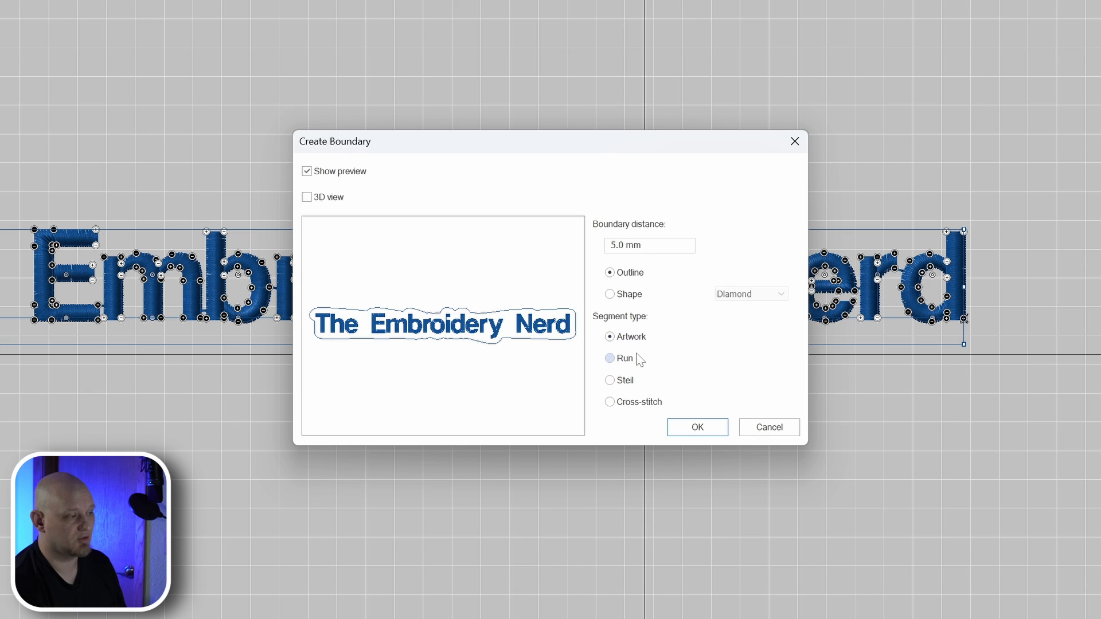
pyautogui.click(625, 380)
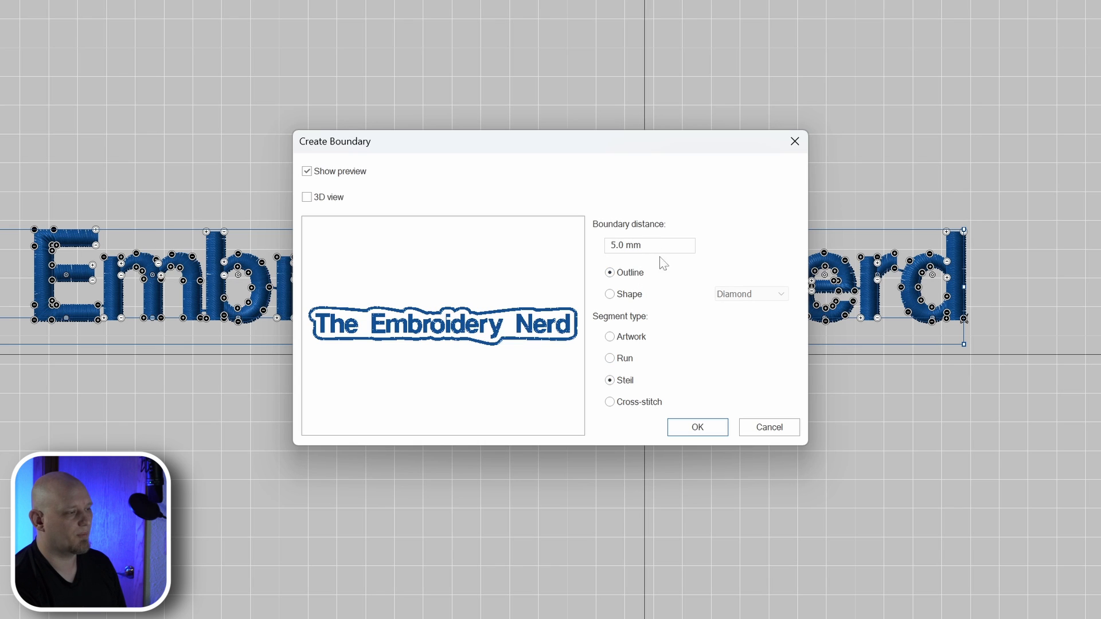
pyautogui.click(696, 429)
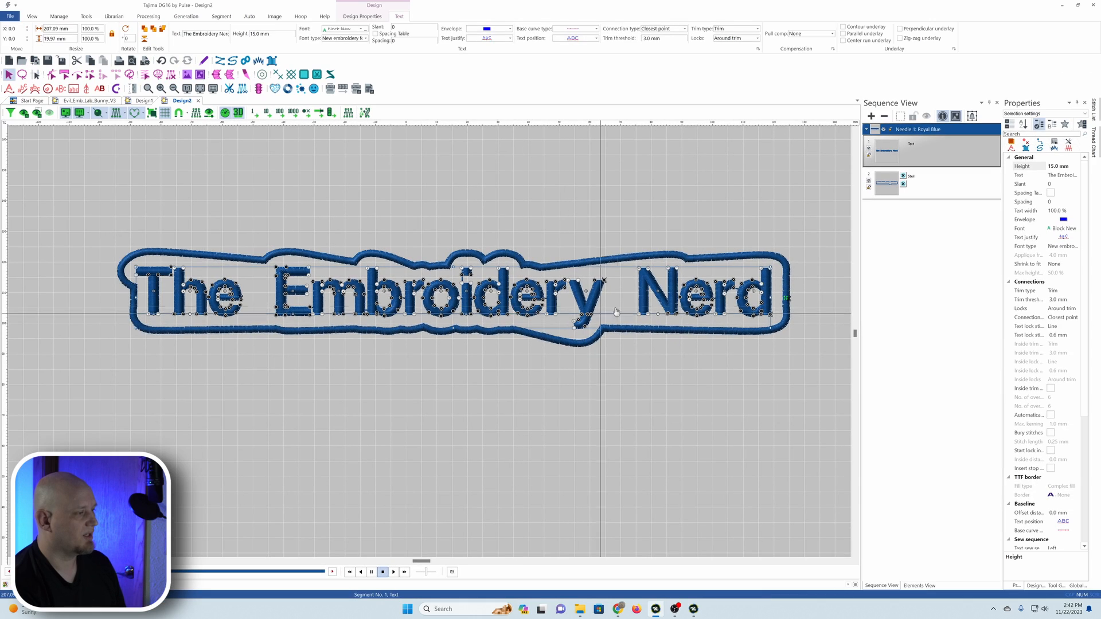
# Set the boundary's steil width to 3.0 mm and enable contour and parallel underlay for it.
pyautogui.click(576, 344)
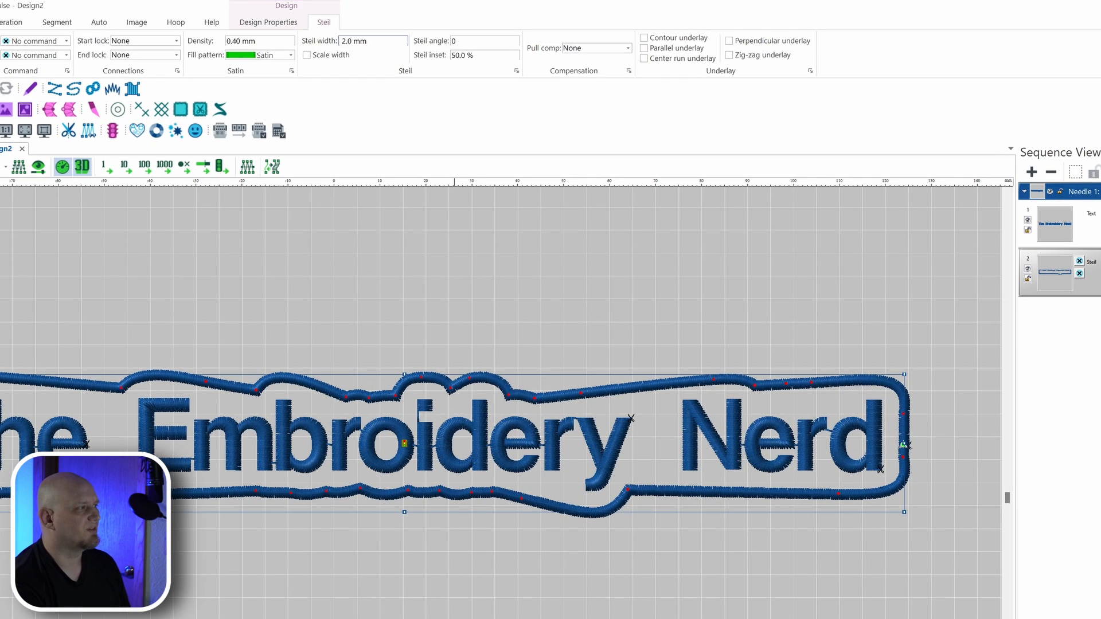
pyautogui.click(370, 42)
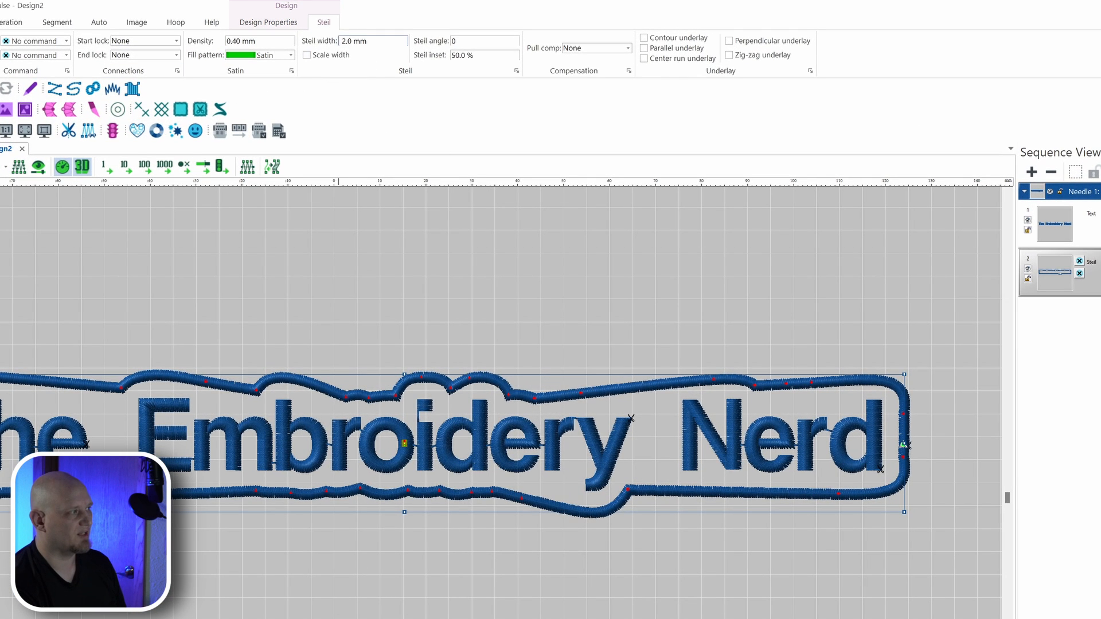
pyautogui.write('3.0')
pyautogui.press('Return')
pyautogui.click(250, 41)
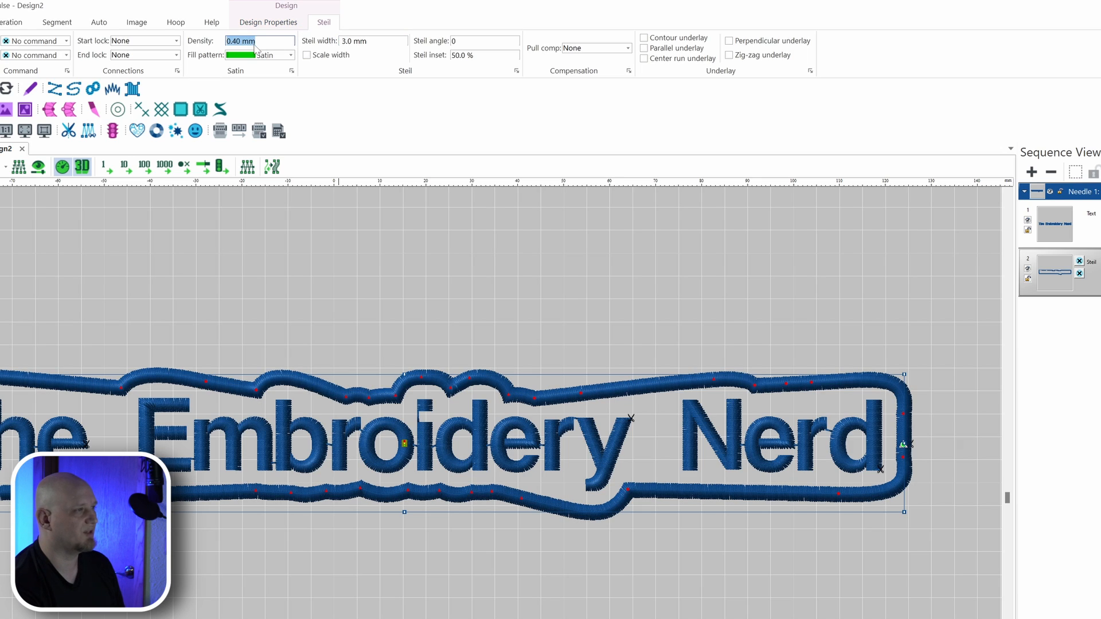
pyautogui.click(644, 38)
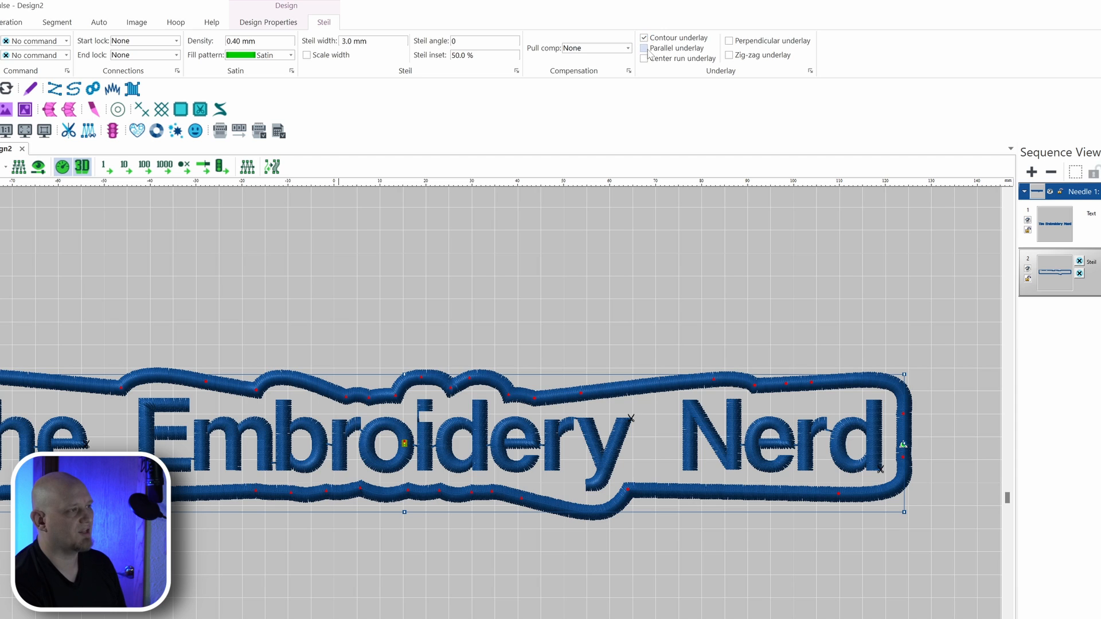
pyautogui.click(645, 48)
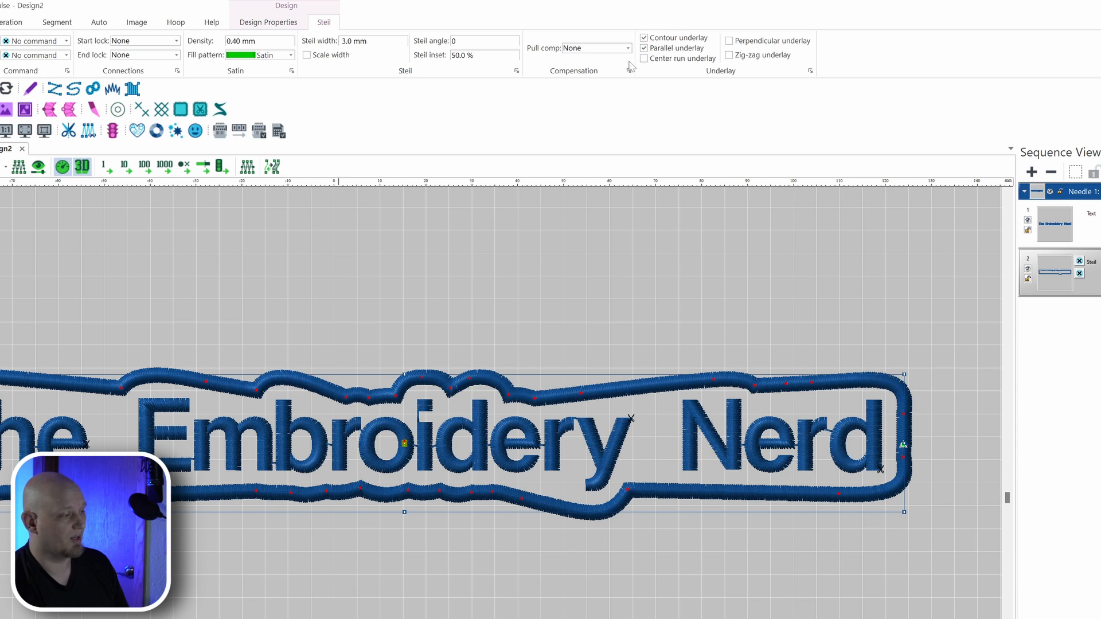
# Delete the contour-following steil boundary around the lettering.
pyautogui.click(566, 238)
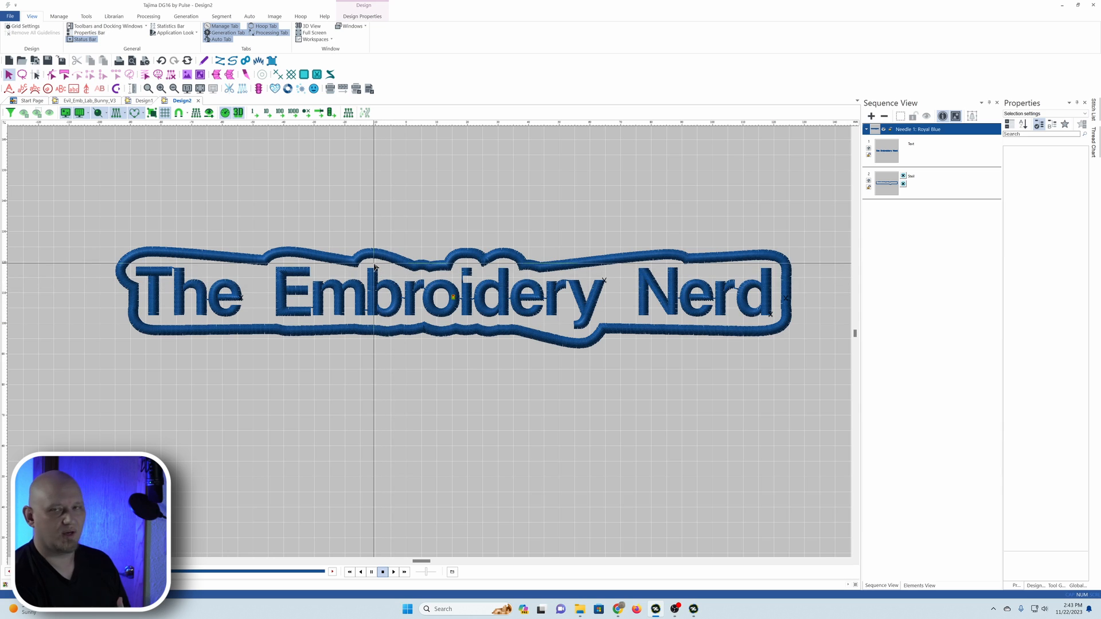
pyautogui.click(454, 257)
pyautogui.press('Delete')
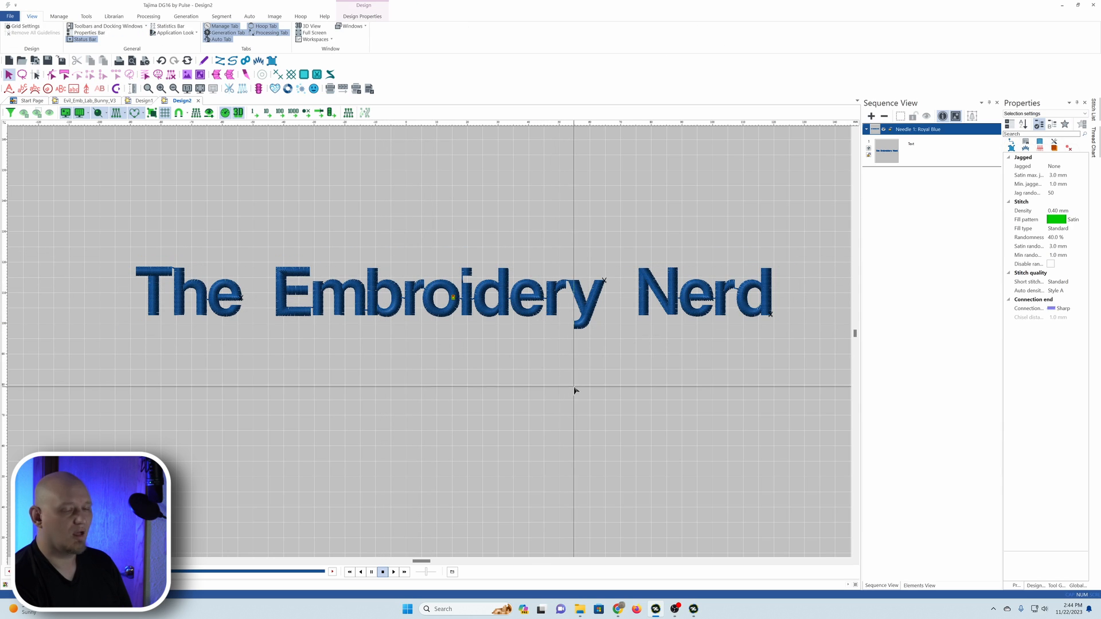
# Start a new Create Boundary operation on the lettering with a boundary distance of 3.5 mm.
pyautogui.click(524, 310)
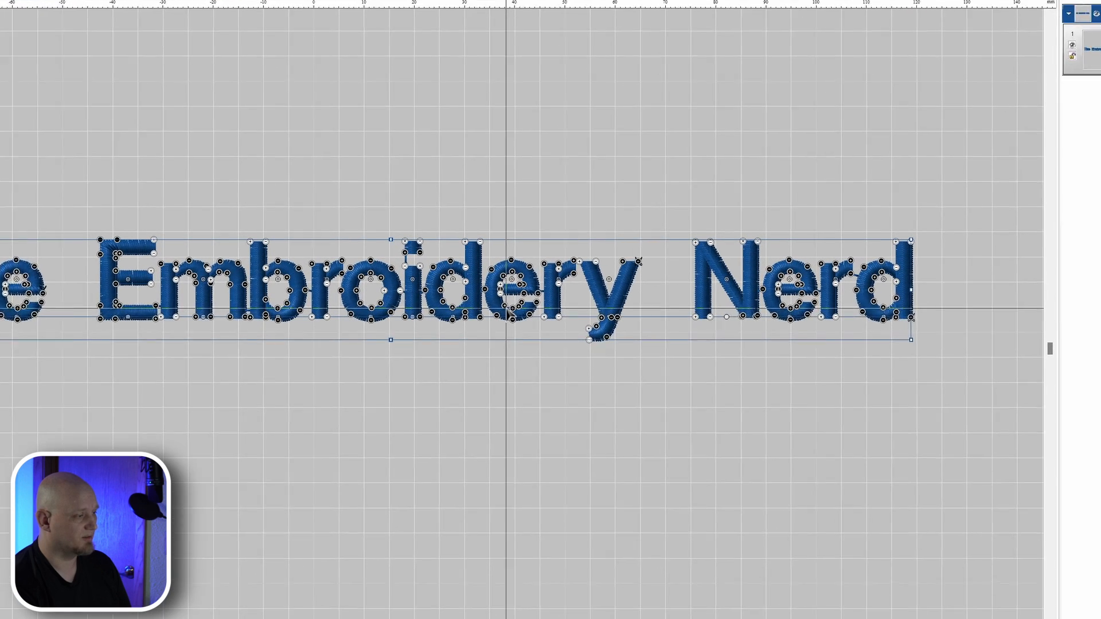
pyautogui.rightClick(525, 311)
pyautogui.rightClick(476, 314)
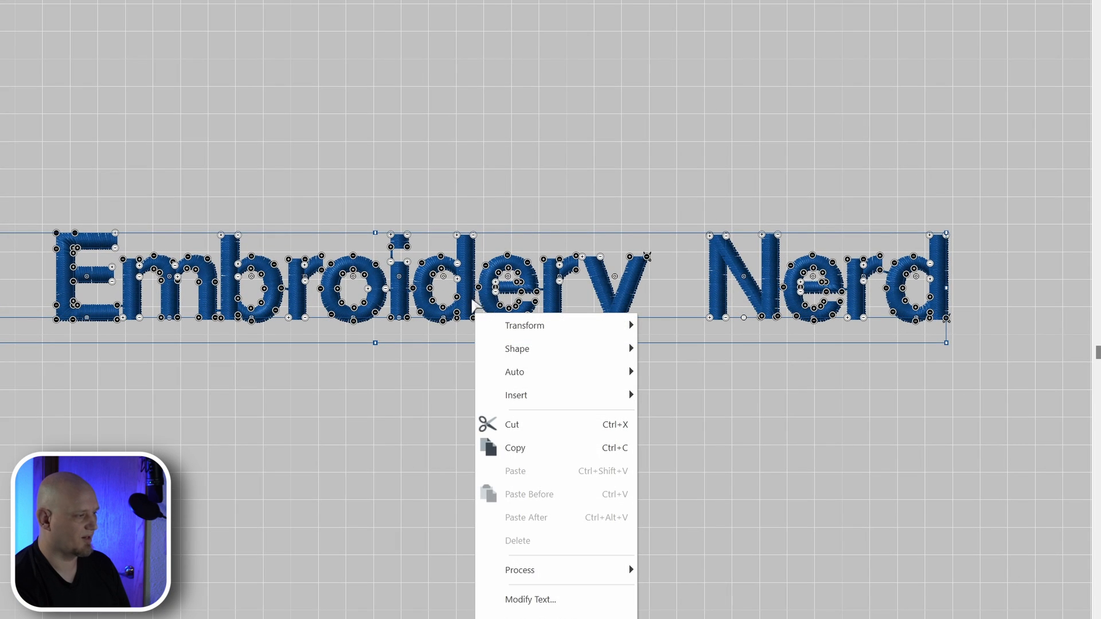
pyautogui.moveTo(552, 384)
pyautogui.click(720, 379)
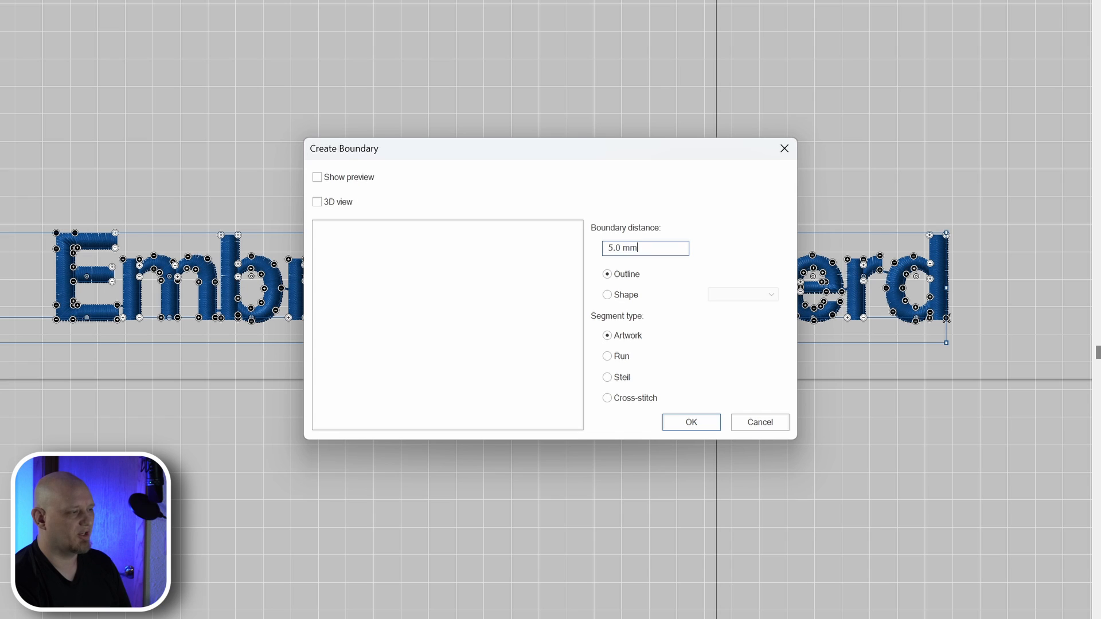
pyautogui.write('3.5')
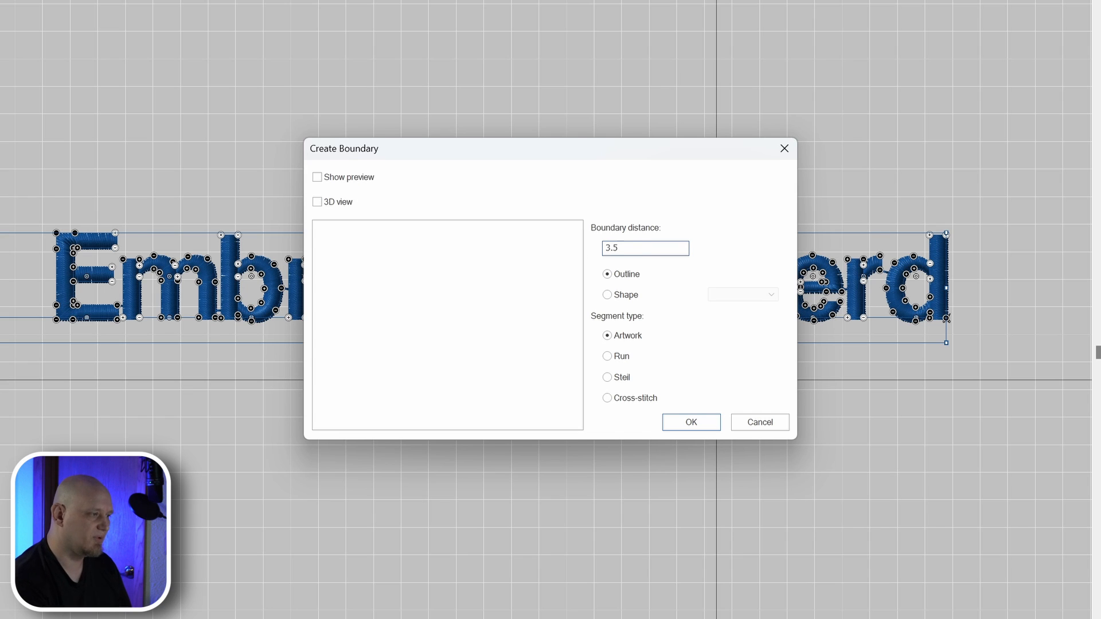
# Create the boundary as a Rounded Rectangle shape with the Steil segment type, previewing it in 3D view.
pyautogui.click(608, 296)
pyautogui.click(737, 296)
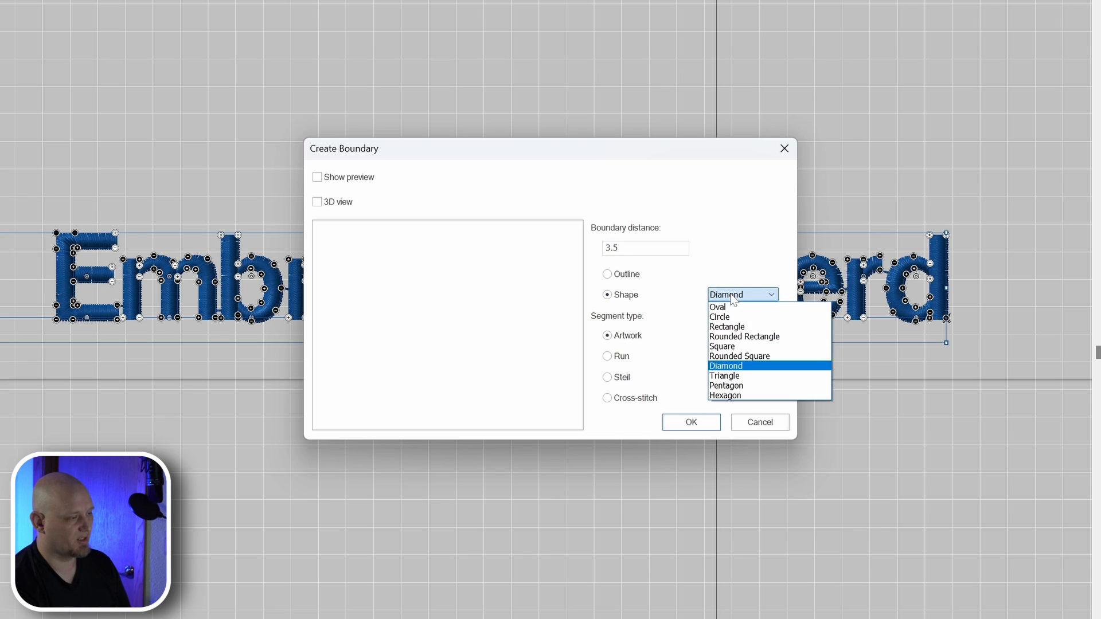
pyautogui.click(742, 337)
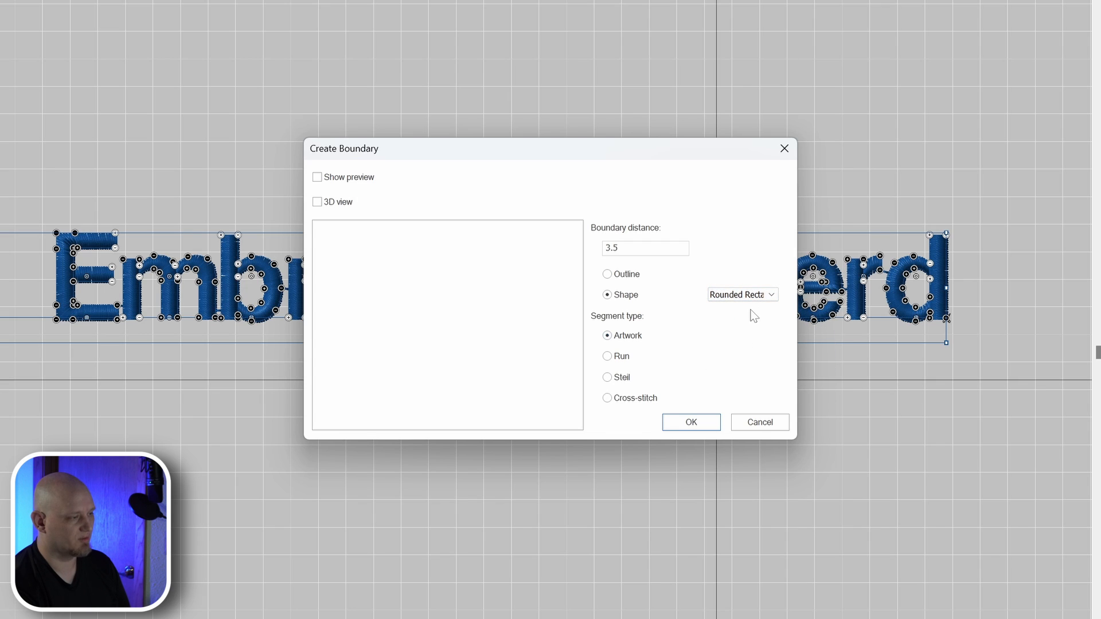
pyautogui.click(317, 177)
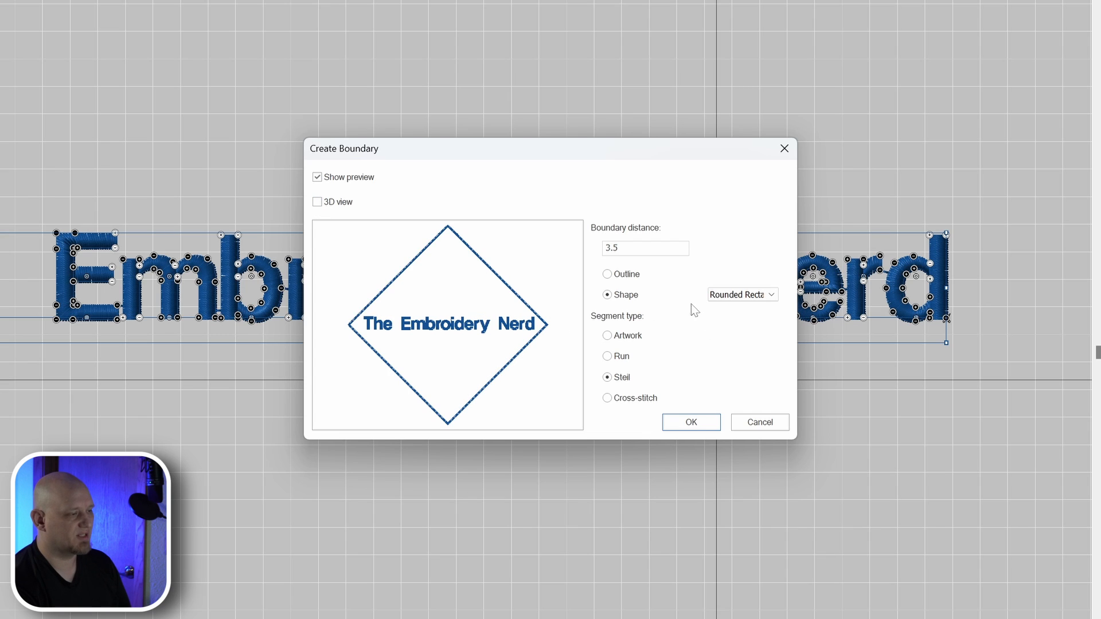
pyautogui.click(342, 204)
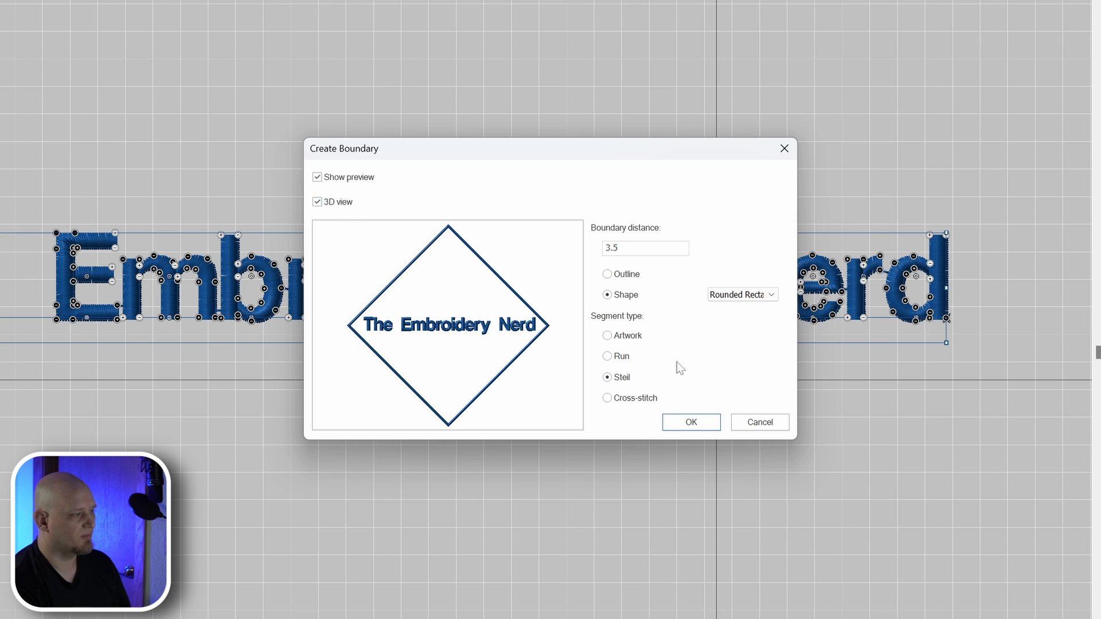
pyautogui.click(712, 428)
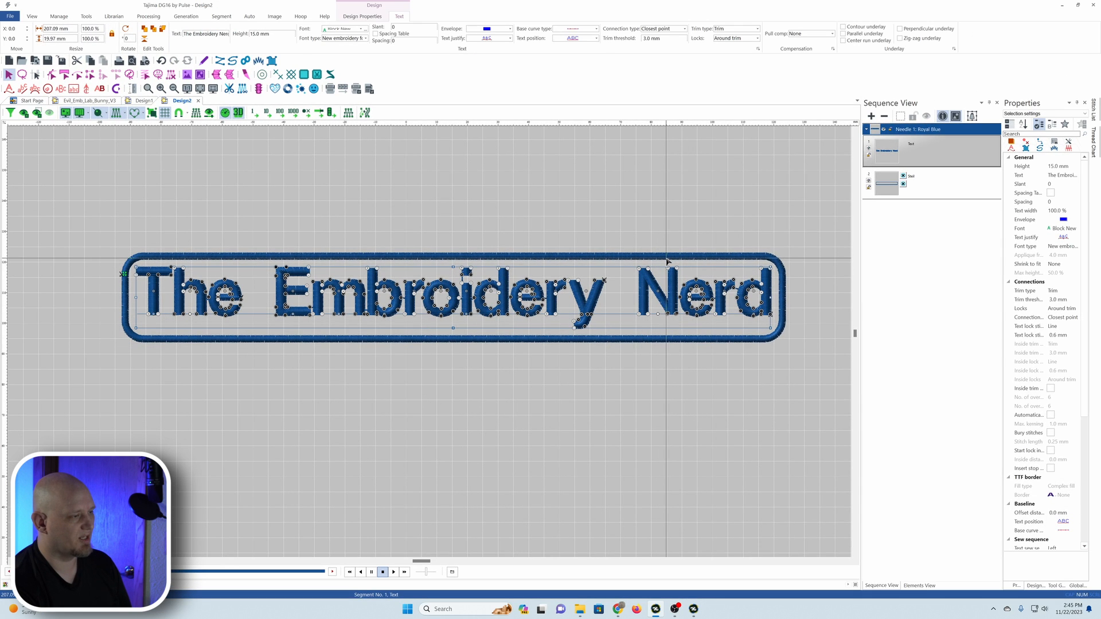
# Delete the rounded rectangle steil boundary around the lettering.
pyautogui.click(668, 256)
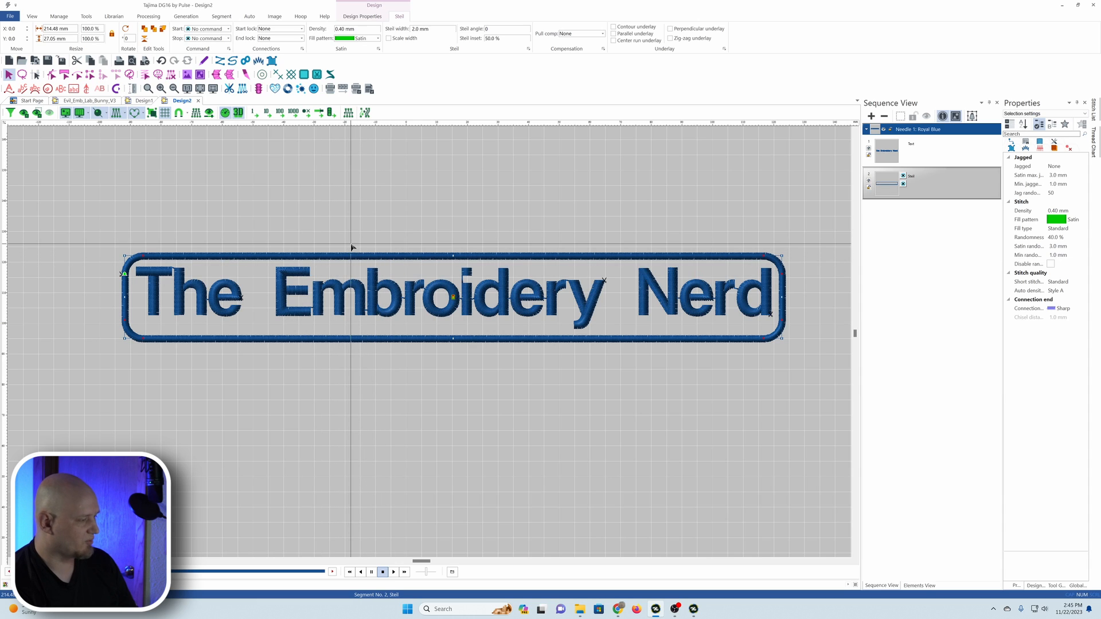
pyautogui.press('Delete')
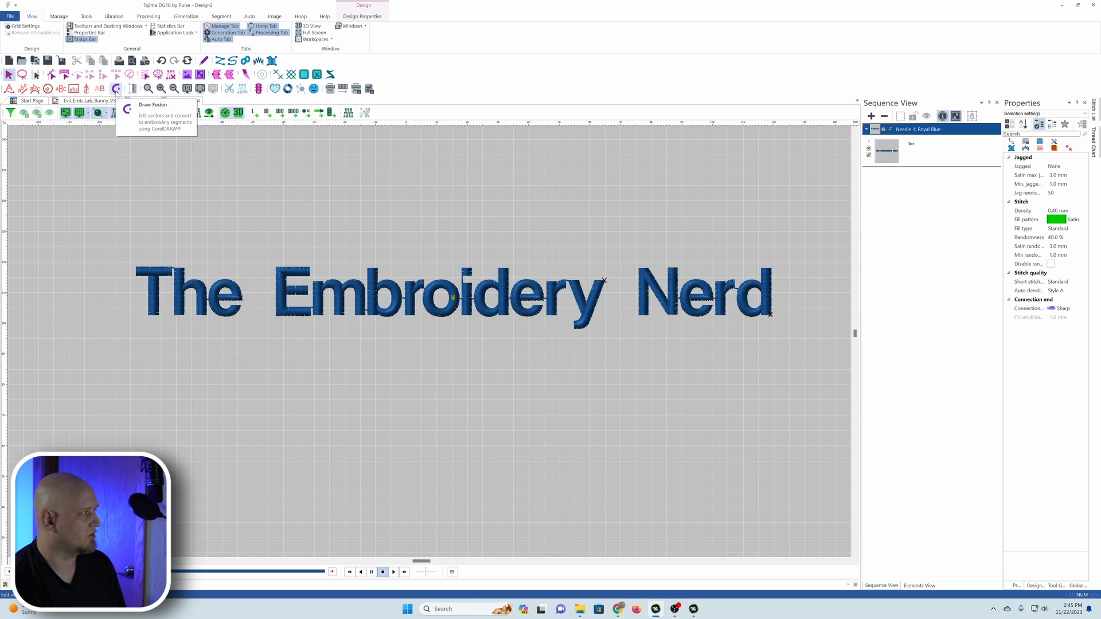
pyautogui.moveTo(113, 218); pyautogui.dragTo(786, 373)
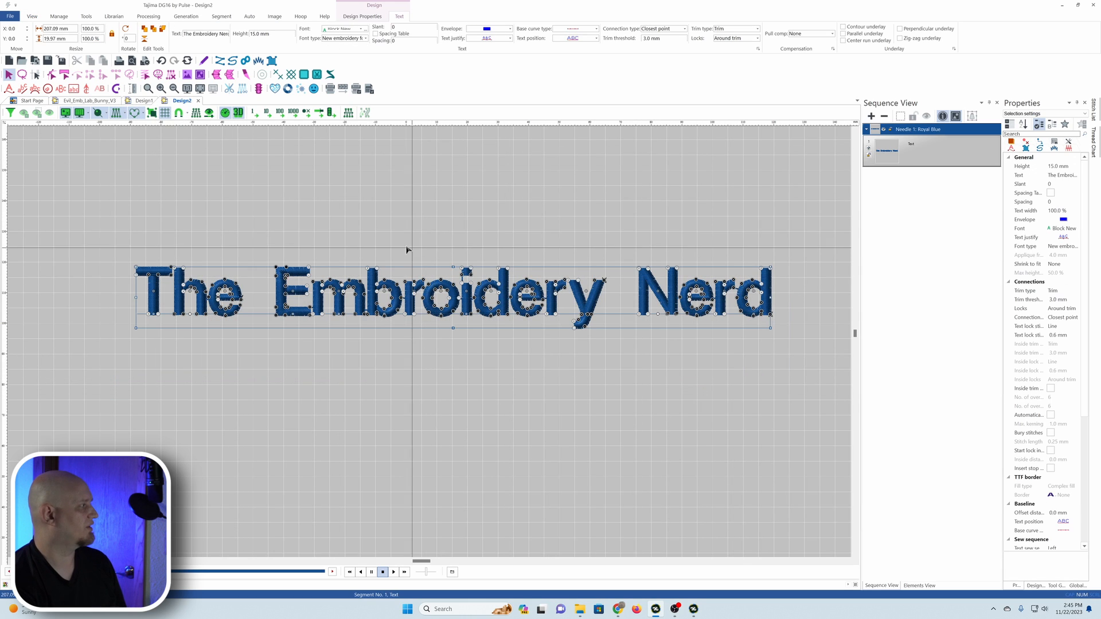
pyautogui.click(162, 185)
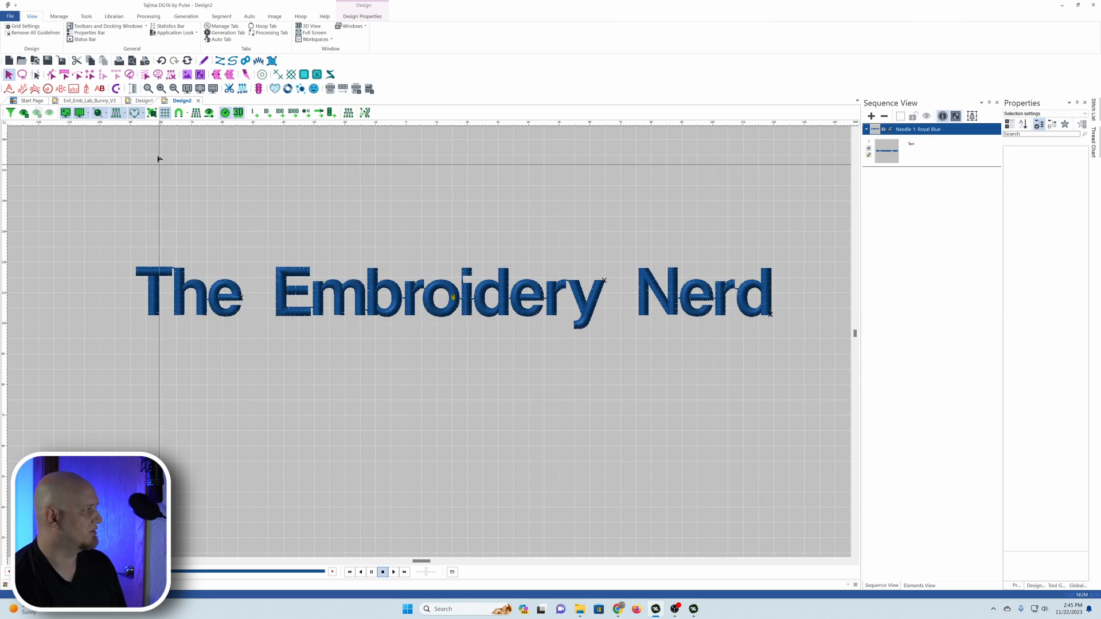
# Open Draw Fusion and, in its settings, enable converting everything to artwork when adding artwork from it.
pyautogui.click(116, 89)
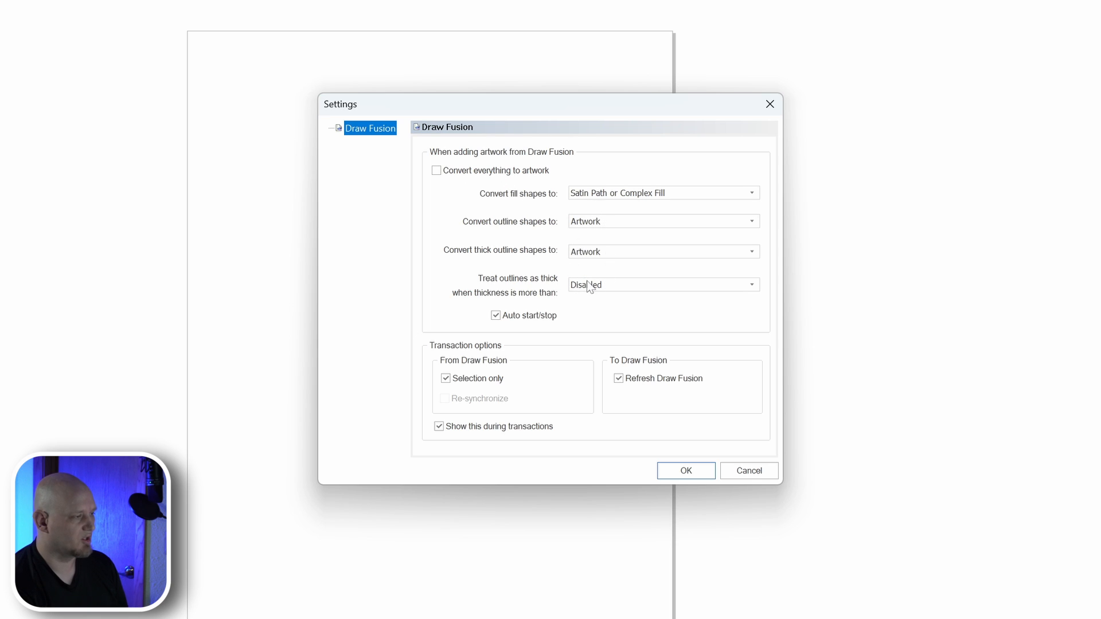
pyautogui.click(437, 171)
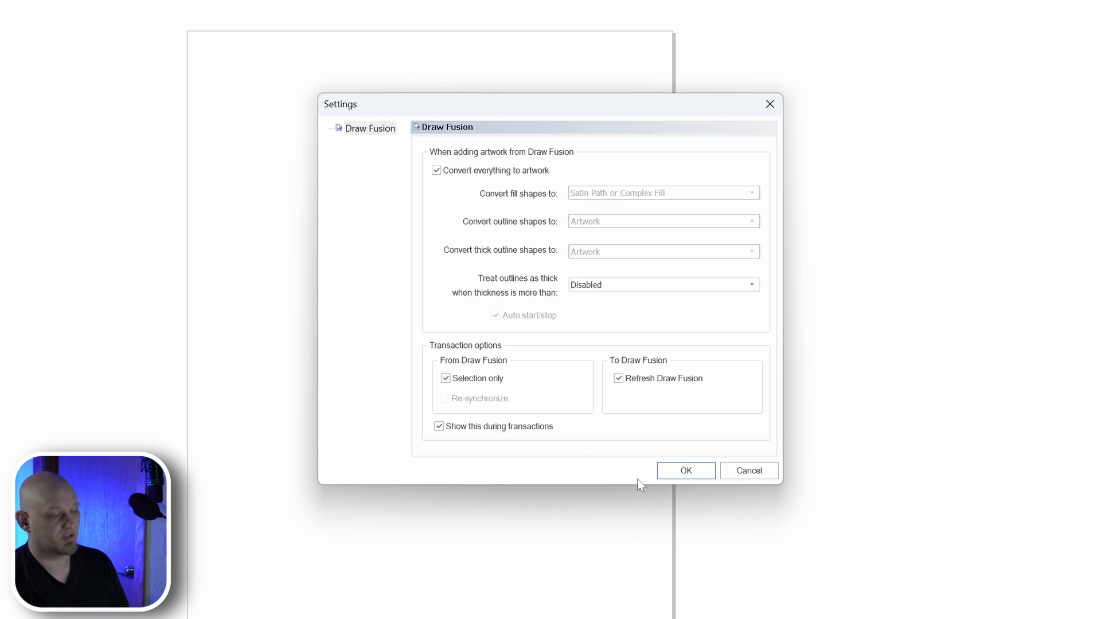
pyautogui.click(686, 472)
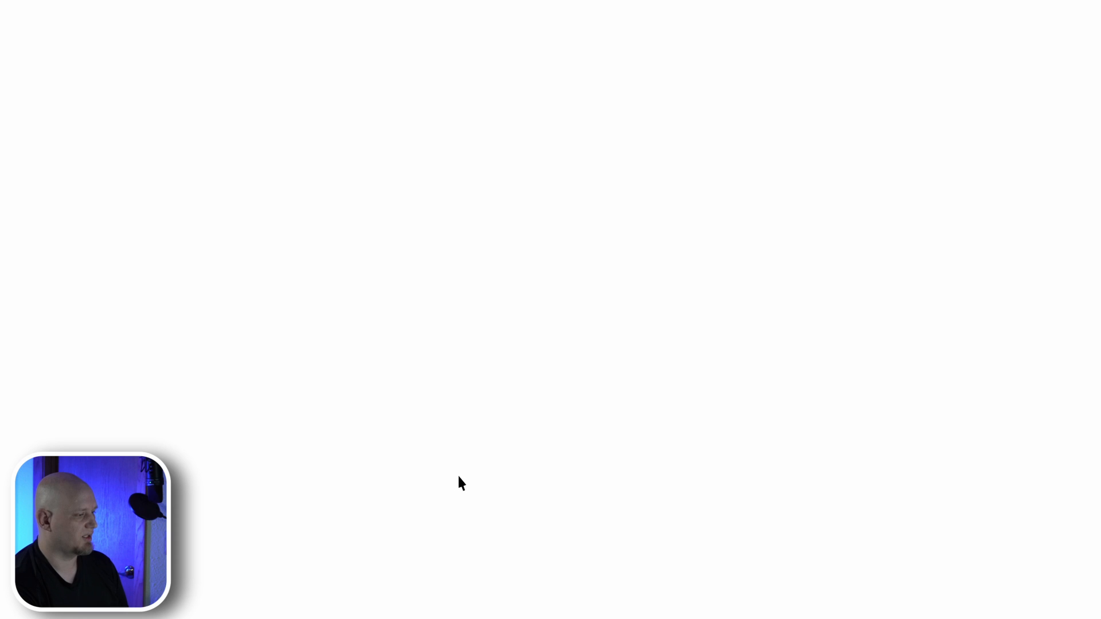
# Draw a rectangle on the page and size it to 5 inches wide by 1.5 inches high.
pyautogui.scroll(1, 494, 465)
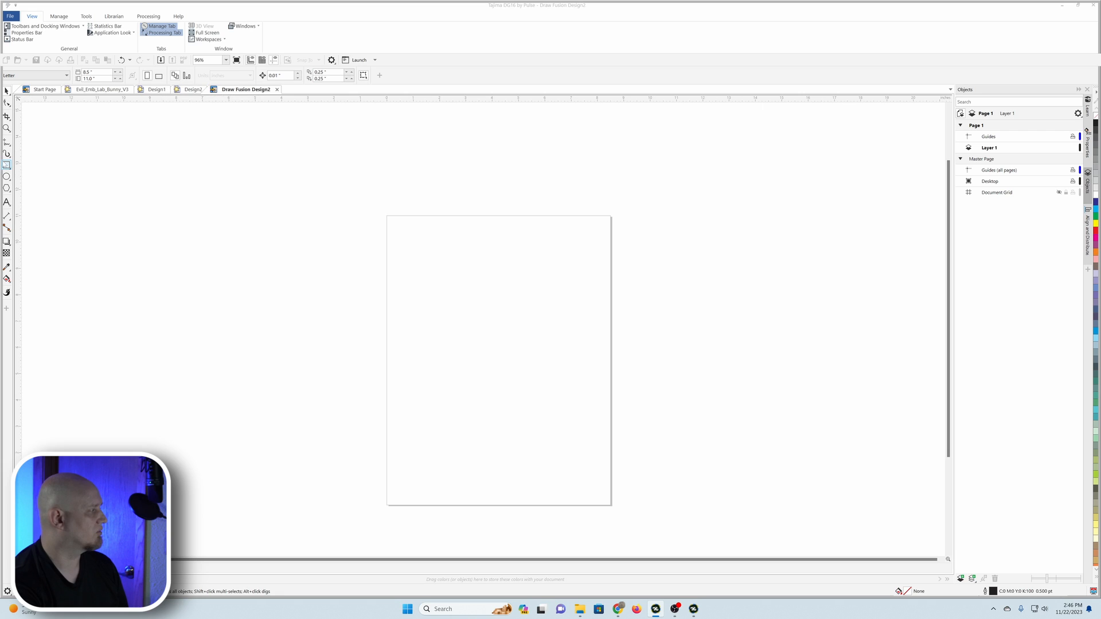
pyautogui.click(7, 165)
pyautogui.moveTo(397, 302); pyautogui.dragTo(628, 350)
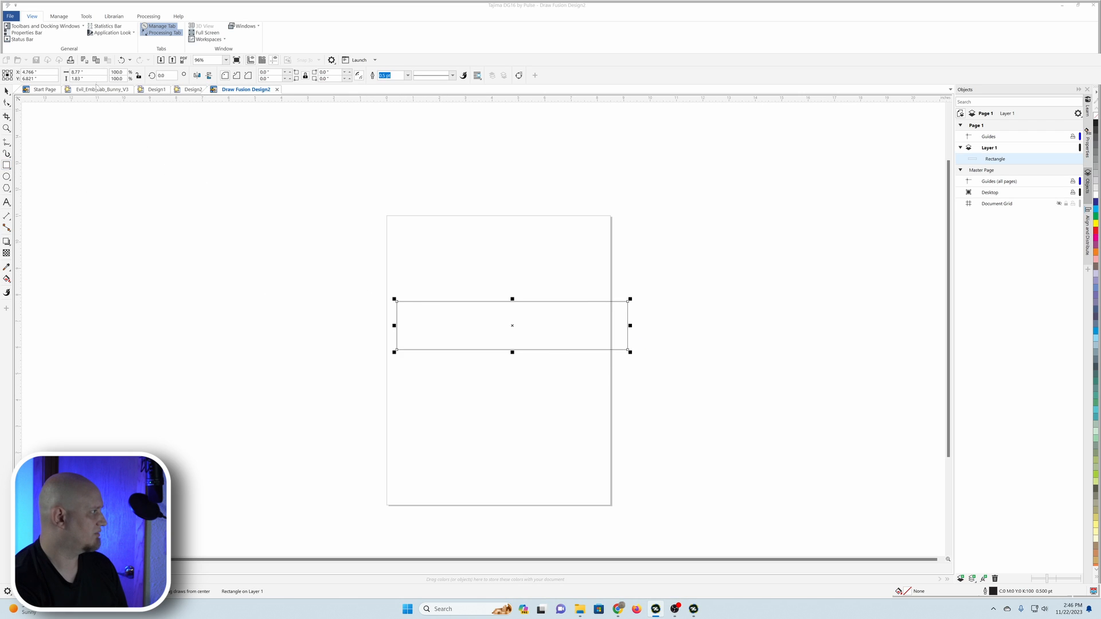
pyautogui.write('5')
pyautogui.press('Return')
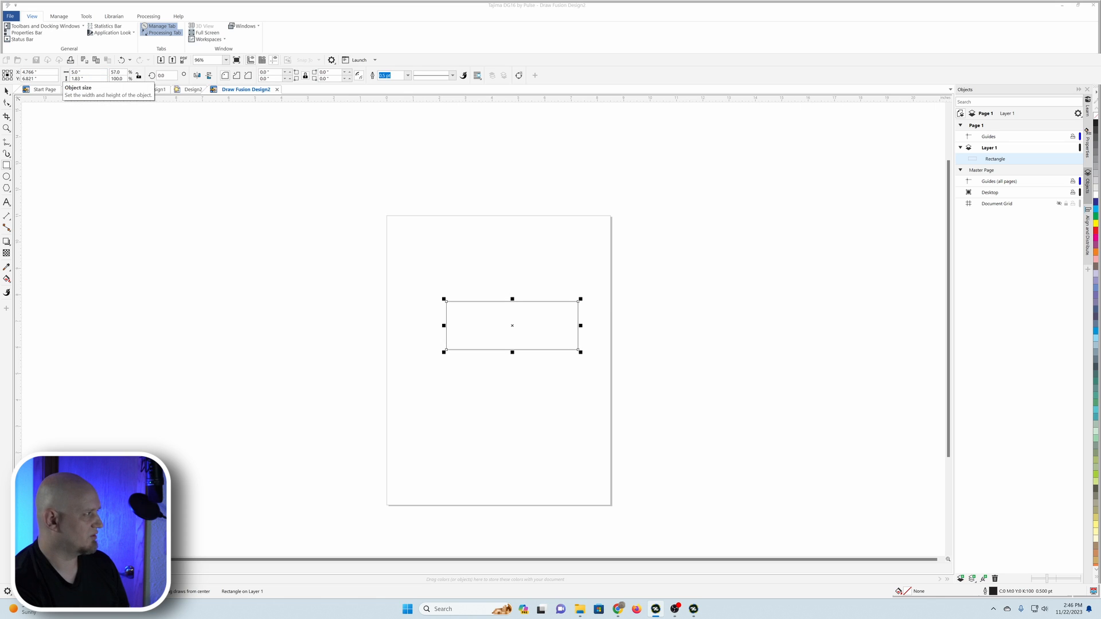
pyautogui.click(83, 79)
pyautogui.write('1.5')
pyautogui.press('Return')
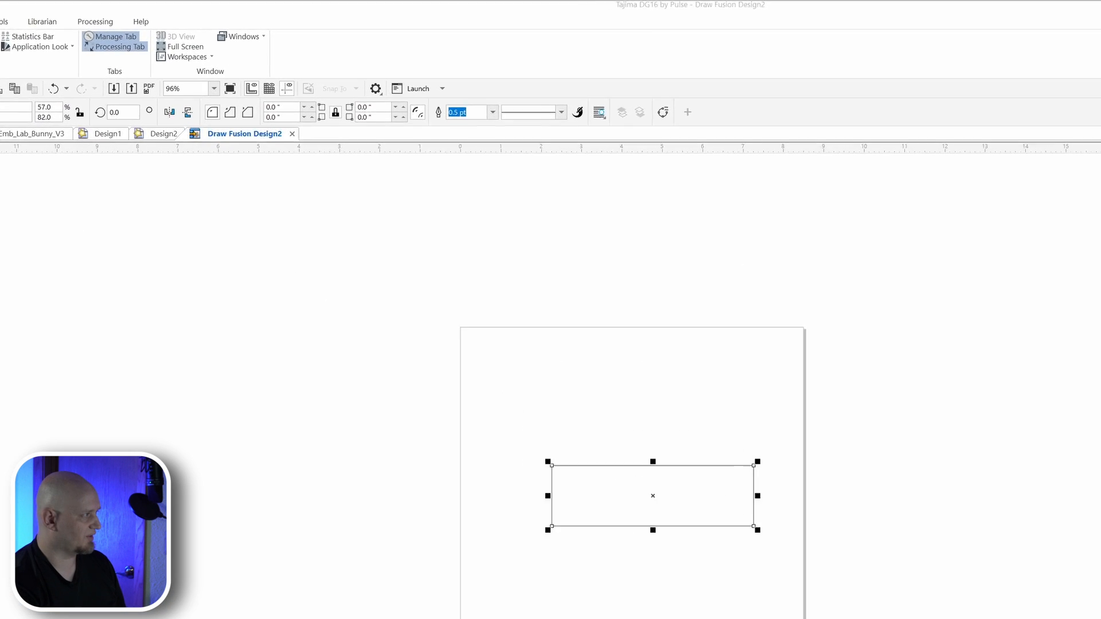
# Round all four corners of the rectangle with a 0.25-inch radius.
pyautogui.press('BackSpace')
pyautogui.write('.25')
pyautogui.press('Return')
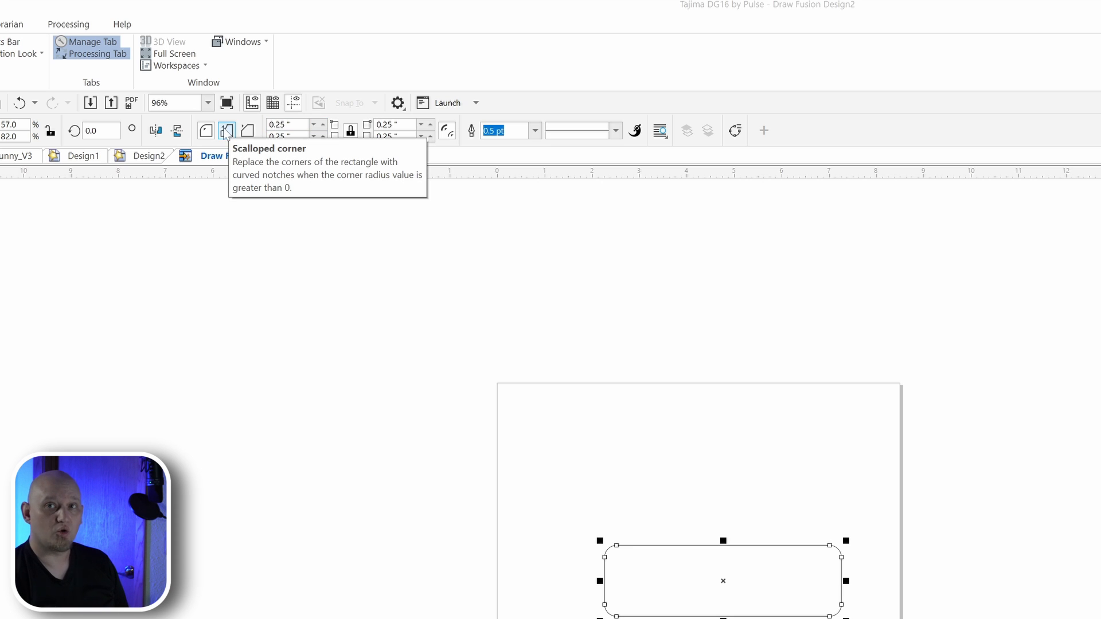
pyautogui.click(296, 125)
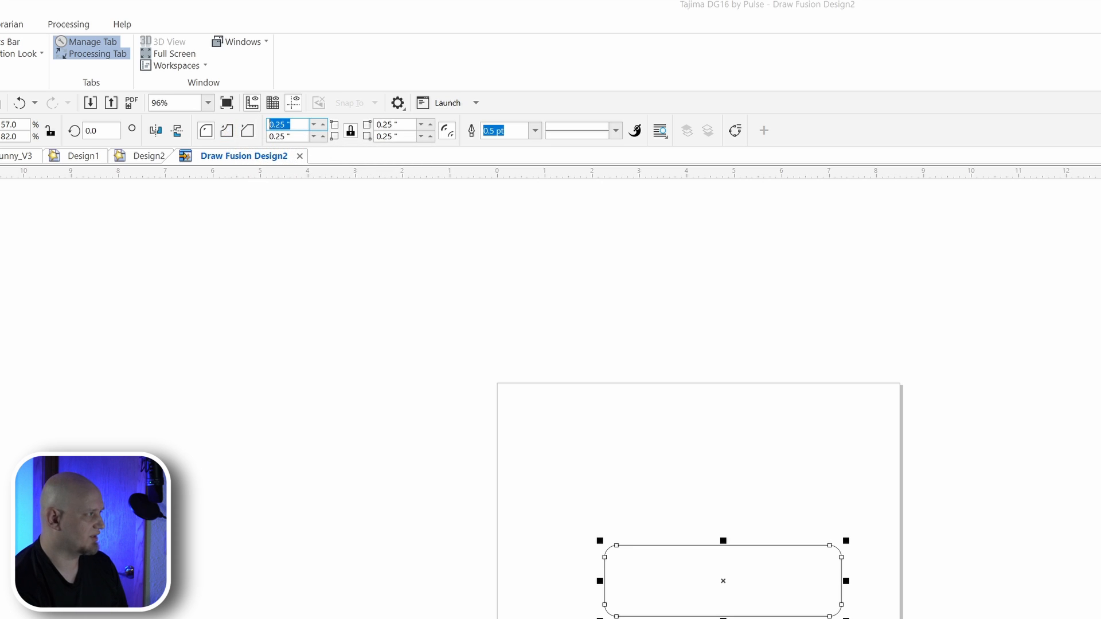
pyautogui.write('.25')
pyautogui.press('Return')
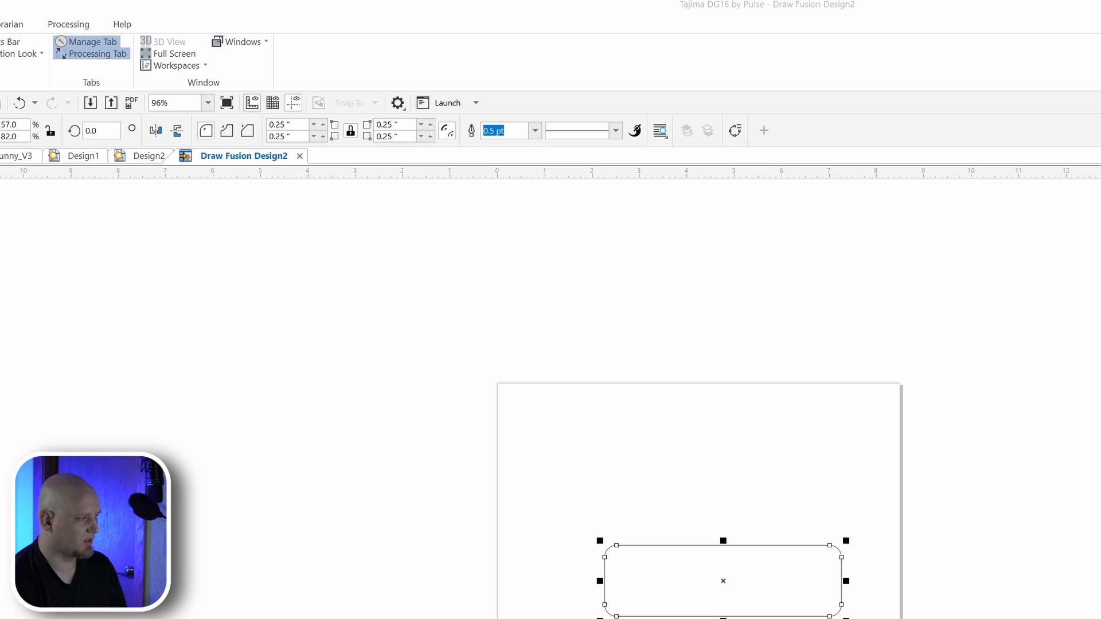
# Try a 0.5-inch corner radius on the rectangle, and return it to 0.25 inches.
pyautogui.click(289, 136)
pyautogui.moveTo(290, 137); pyautogui.dragTo(253, 135)
pyautogui.write('.5')
pyautogui.press('Return')
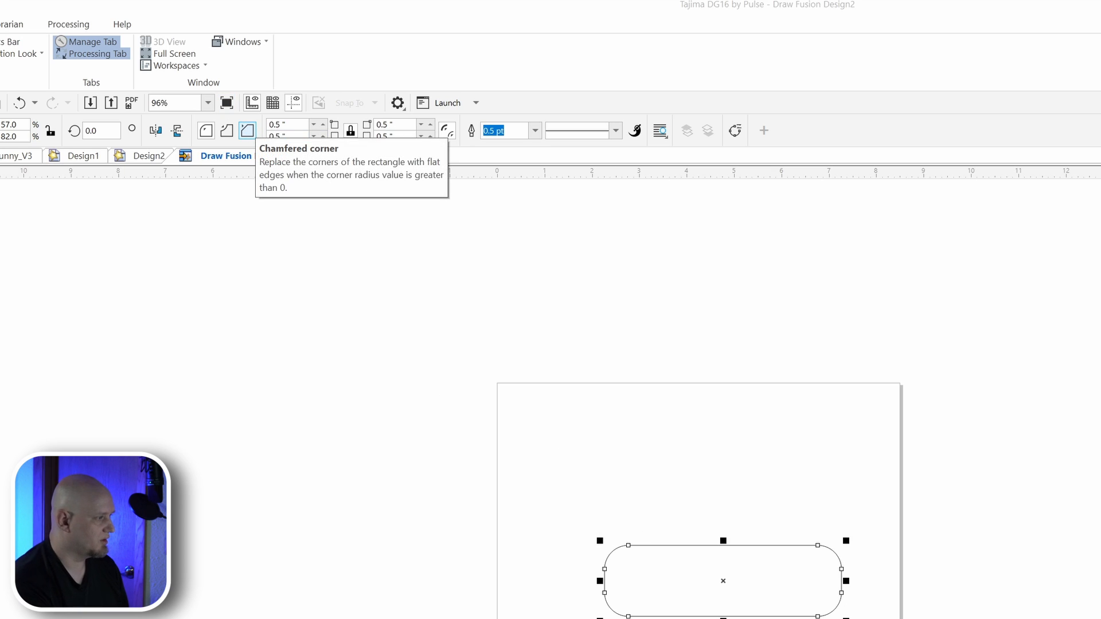
pyautogui.moveTo(291, 137); pyautogui.dragTo(153, 129)
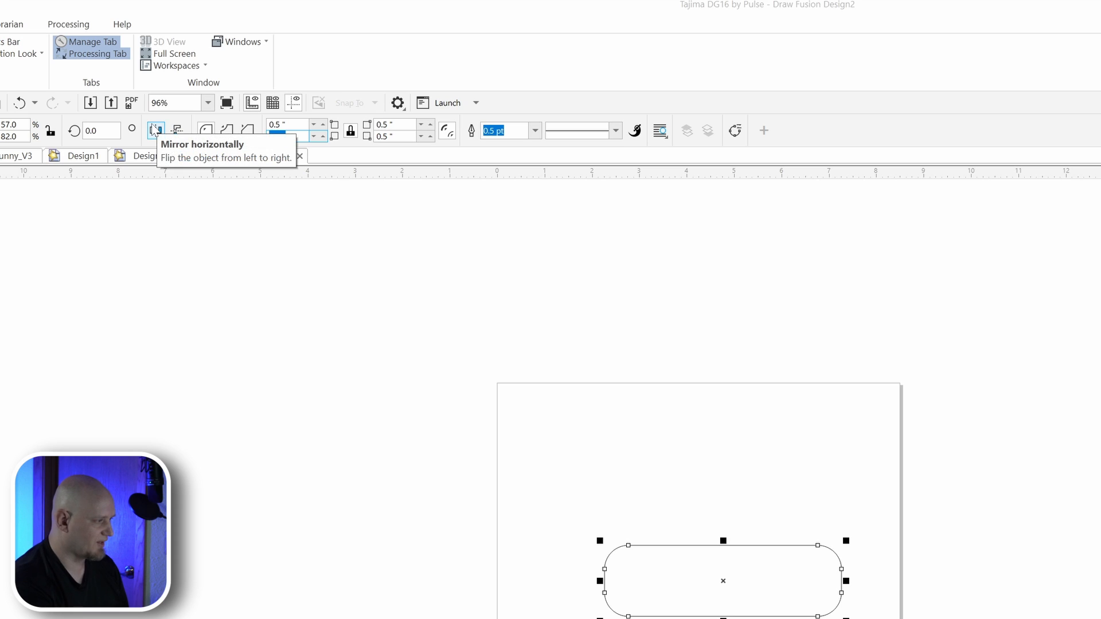
pyautogui.write('.25')
pyautogui.press('Return')
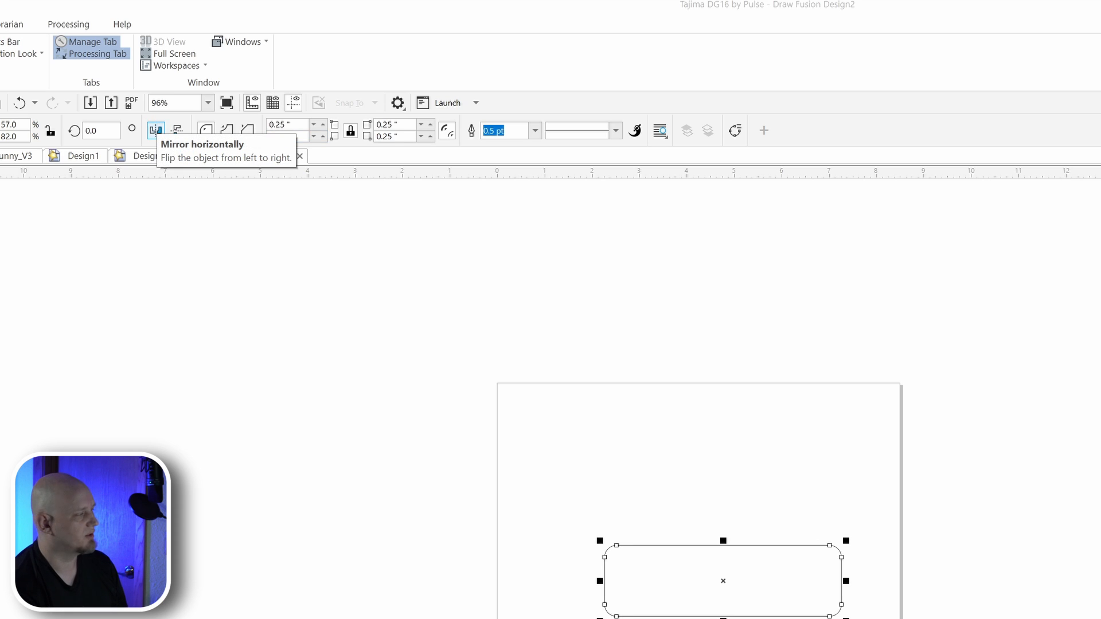
# Set the rounded rectangle's outline width to 8.0 pt.
pyautogui.click(535, 133)
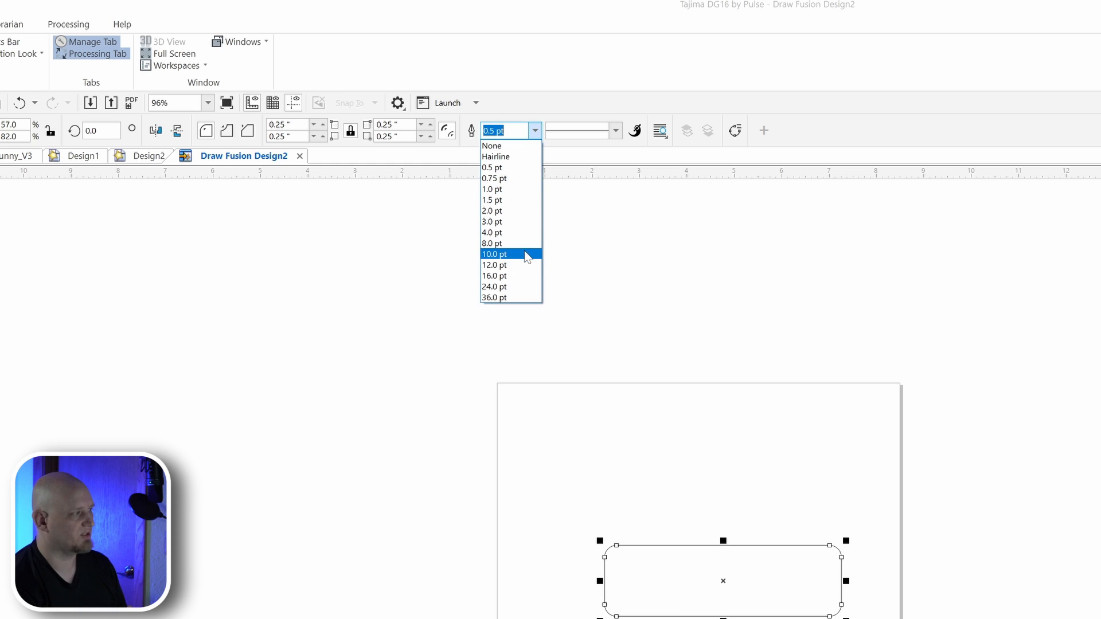
pyautogui.press('Escape')
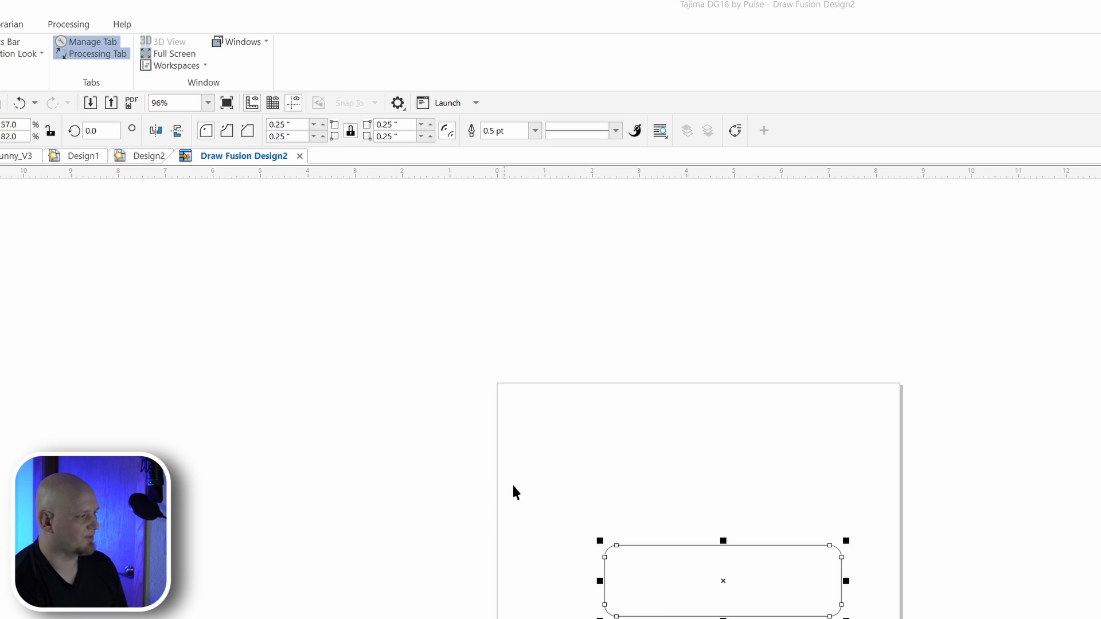
pyautogui.click(513, 137)
pyautogui.click(522, 249)
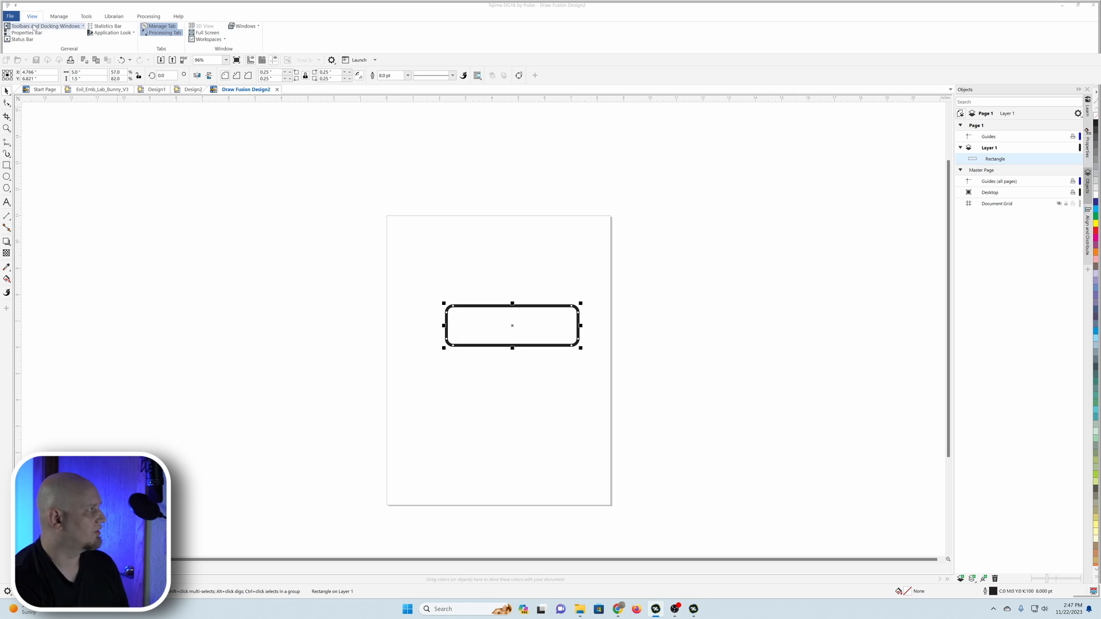
# Set thick outline shapes to convert to Steil, but transfer the rectangle to the embroidery design with everything converted to artwork.
pyautogui.click(10, 16)
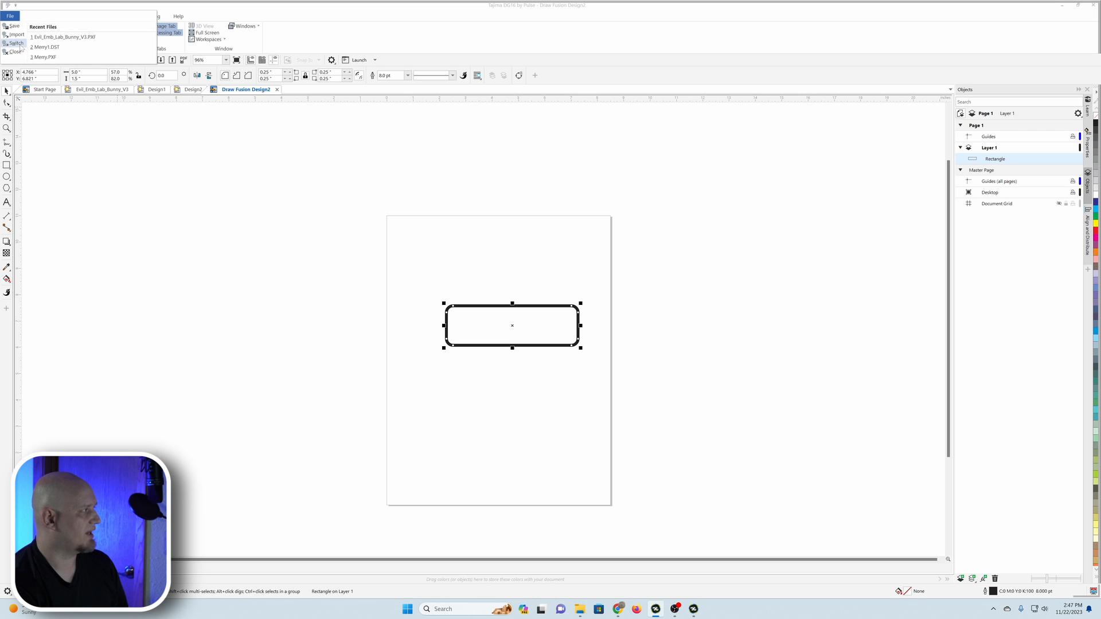
pyautogui.click(18, 44)
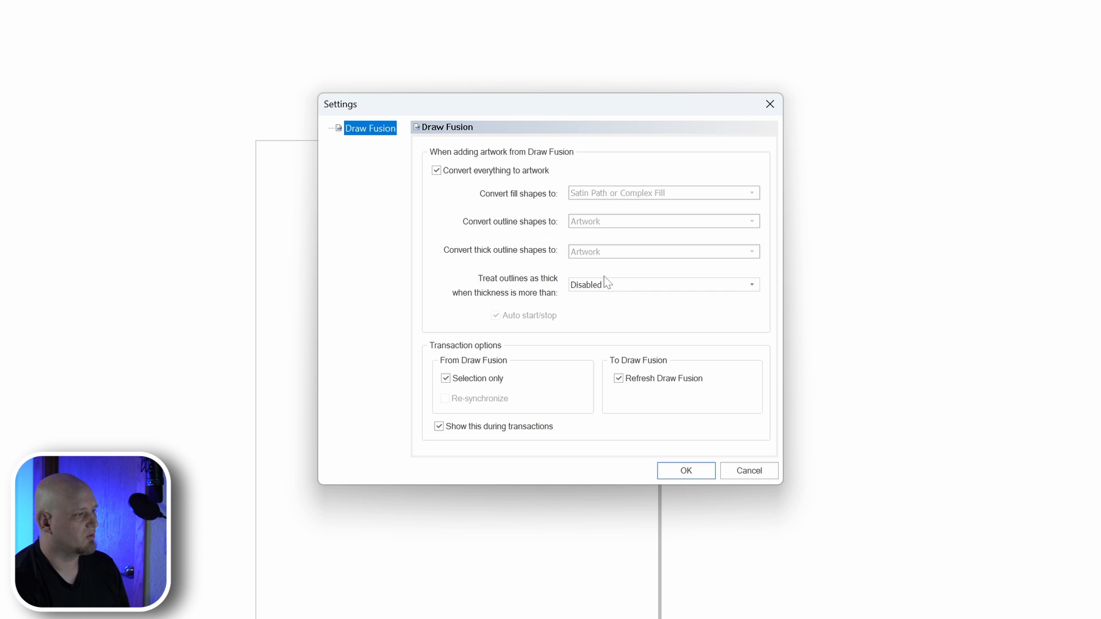
pyautogui.click(437, 171)
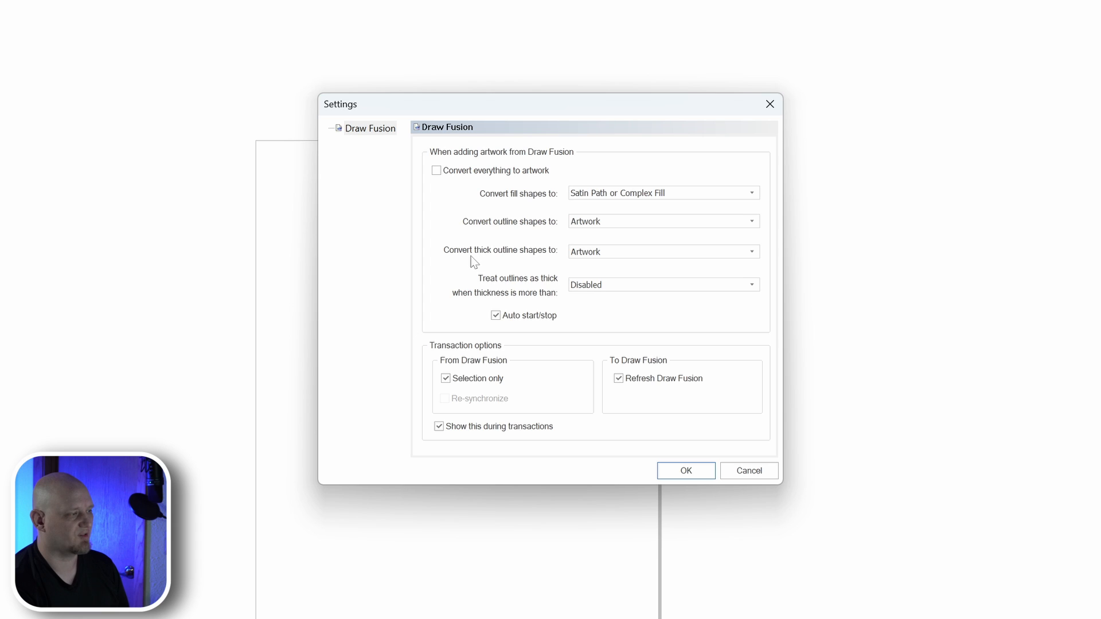
pyautogui.click(612, 256)
pyautogui.click(615, 274)
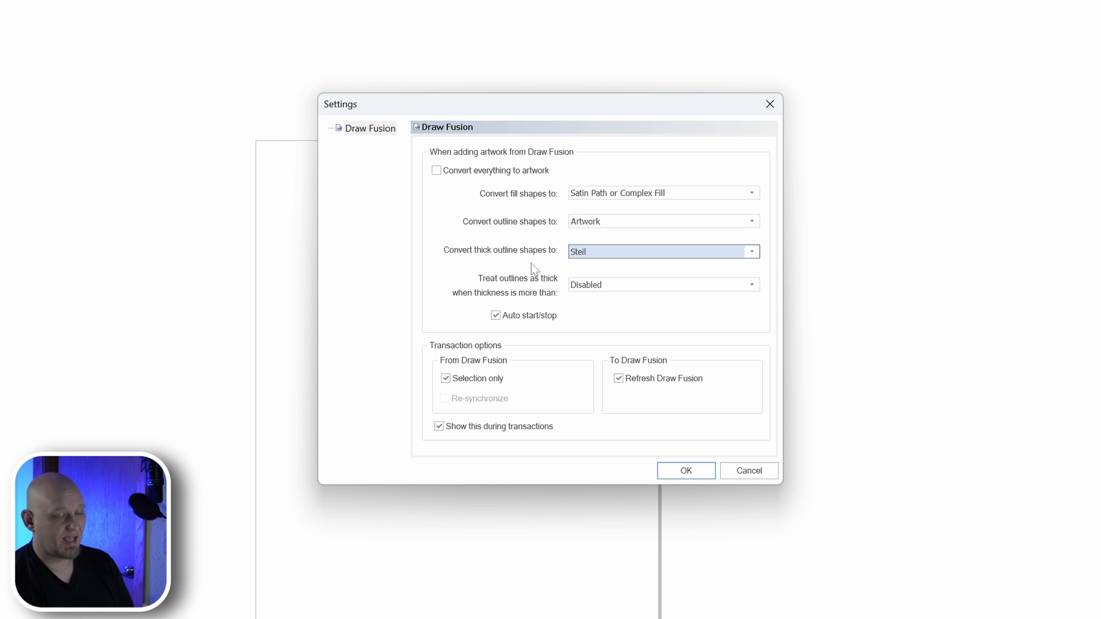
pyautogui.click(436, 170)
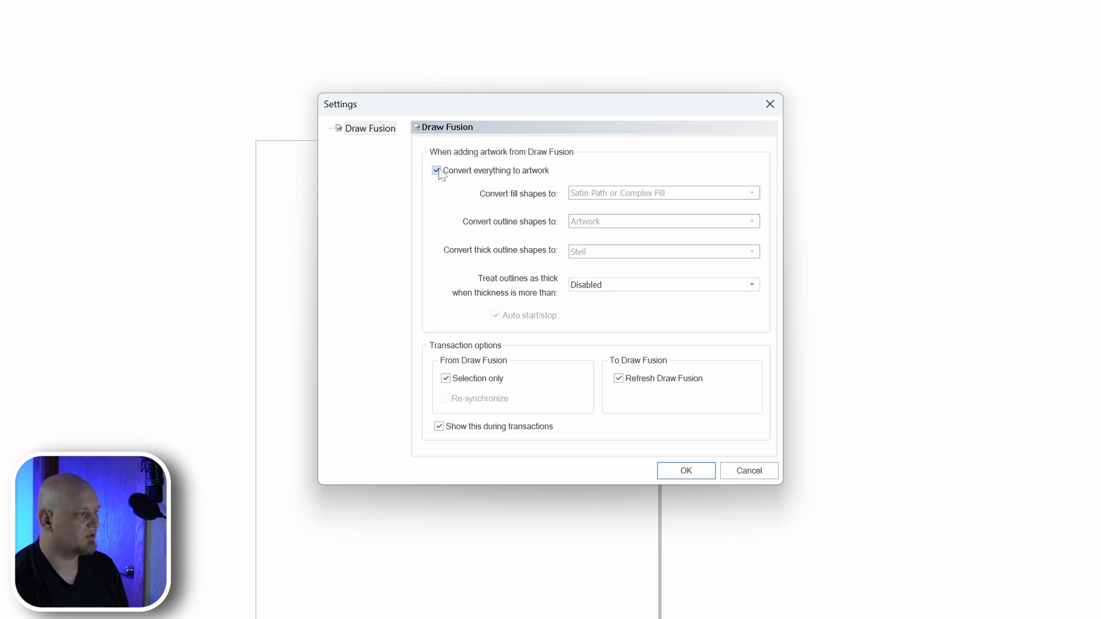
pyautogui.click(685, 471)
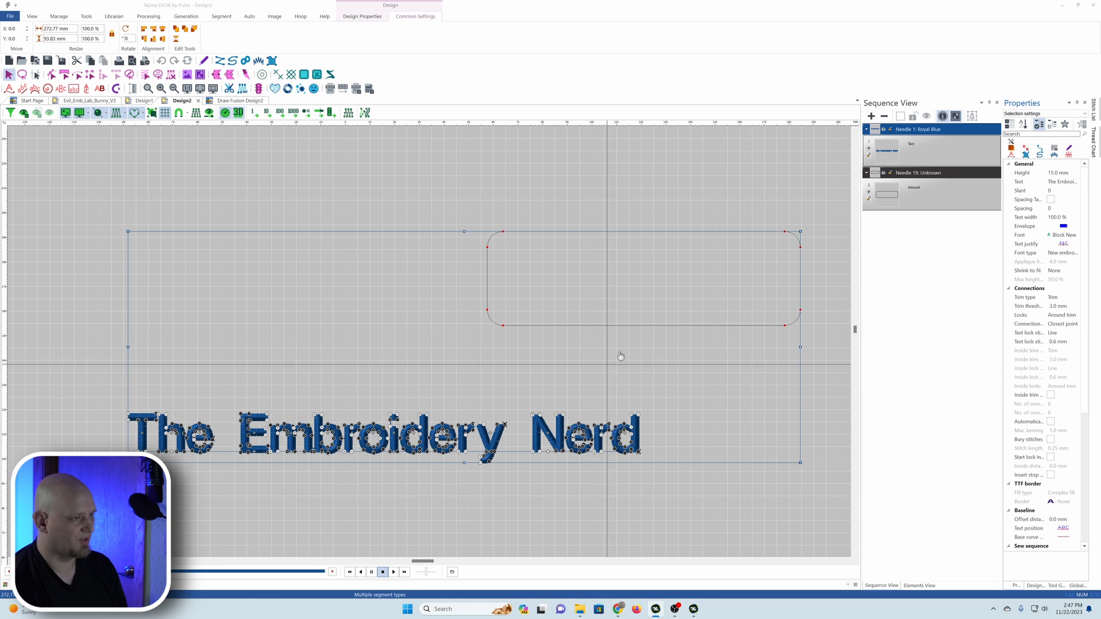
# Select only the transferred rounded rectangle artwork and move it over the beginning of the lettering.
pyautogui.click(643, 327)
pyautogui.moveTo(455, 212); pyautogui.dragTo(731, 312)
pyautogui.moveTo(605, 275); pyautogui.dragTo(295, 420)
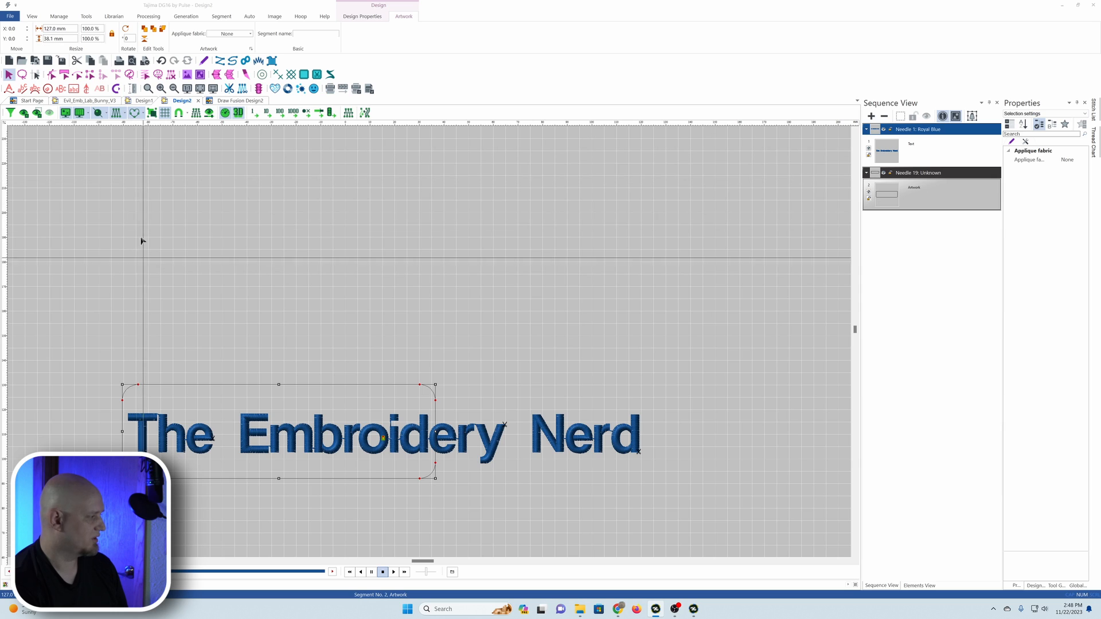
# Send the rectangle artwork back to Draw Fusion and stretch it horizontally to about 8.4 inches wide.
pyautogui.click(116, 89)
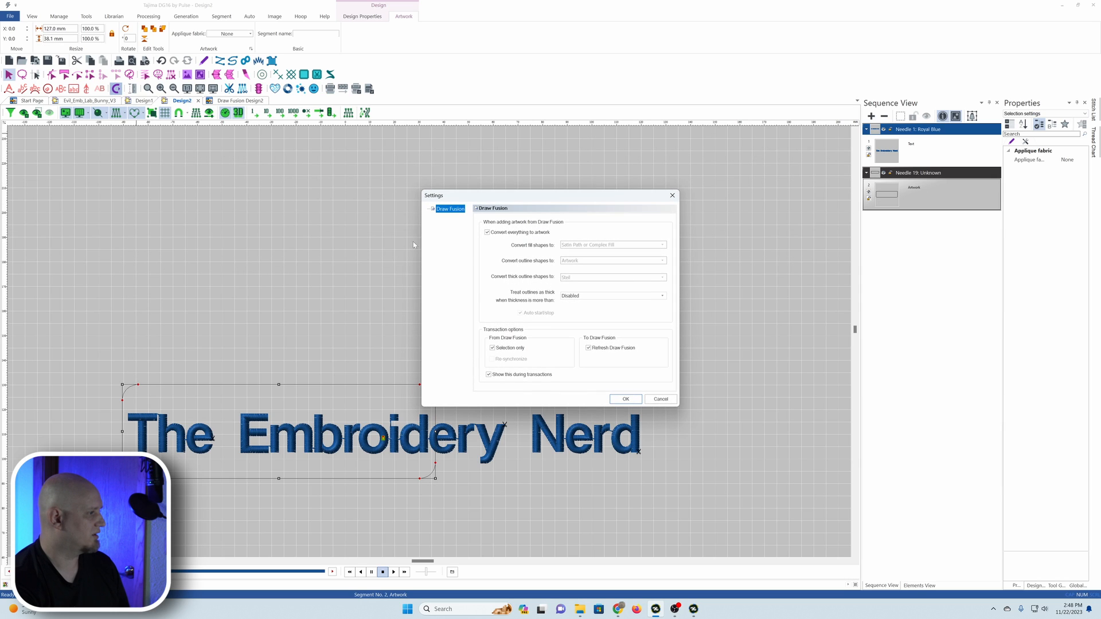
pyautogui.click(626, 399)
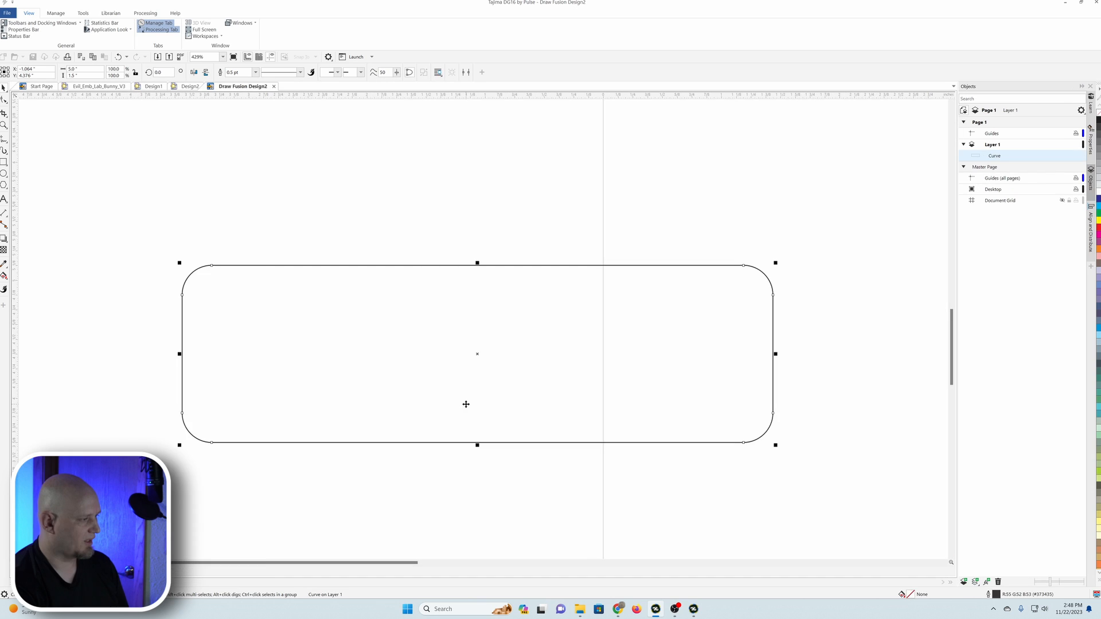
pyautogui.scroll(-2, 459, 416)
pyautogui.moveTo(599, 388); pyautogui.dragTo(775, 387)
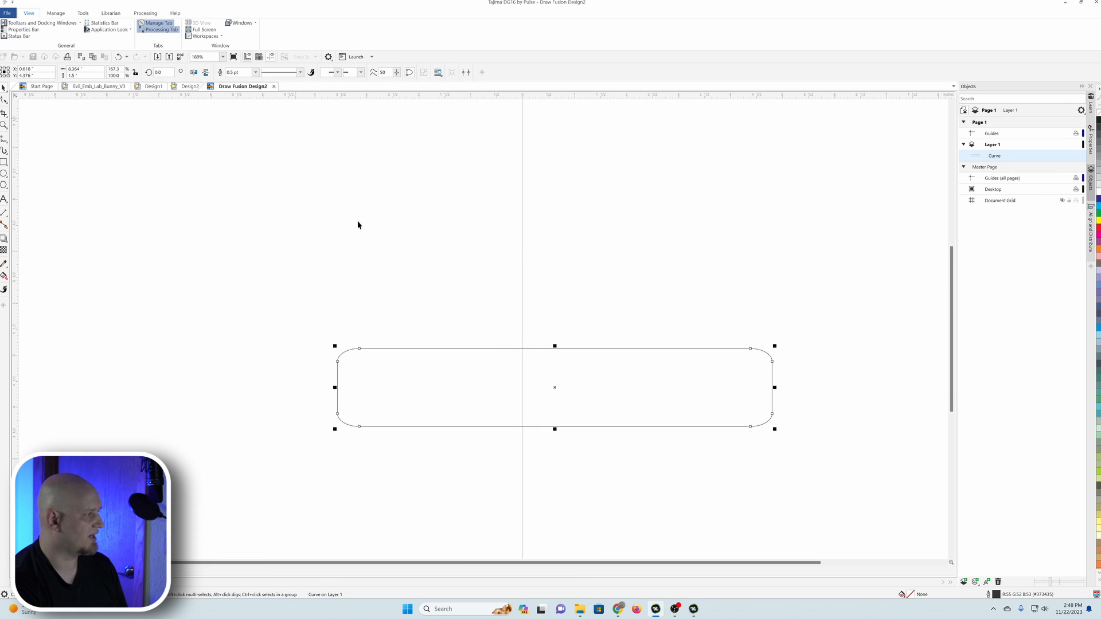
# Replace the stretched shape with a new rectangle sized 7 inches wide by 1.5 inches high.
pyautogui.press('Delete')
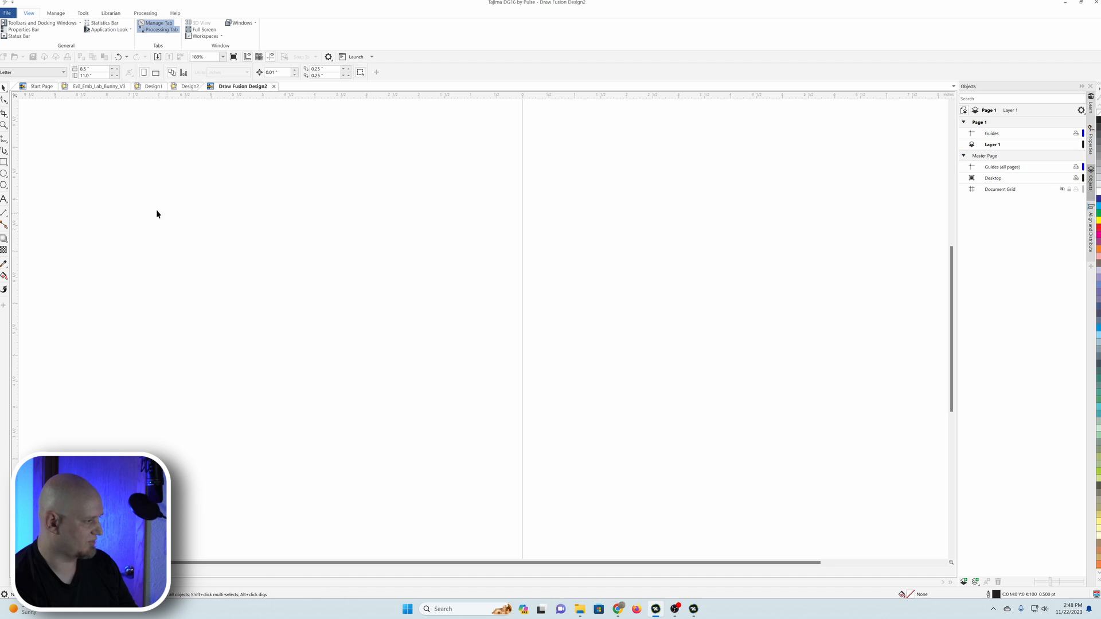
pyautogui.click(4, 163)
pyautogui.moveTo(243, 266); pyautogui.dragTo(803, 386)
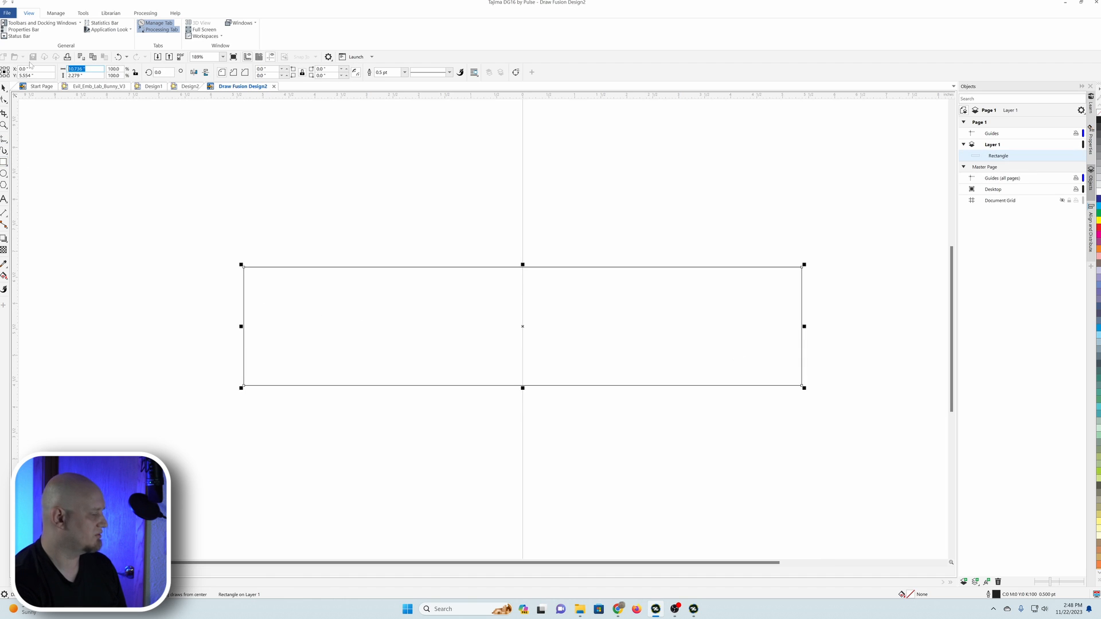
pyautogui.write('6')
pyautogui.press('Return')
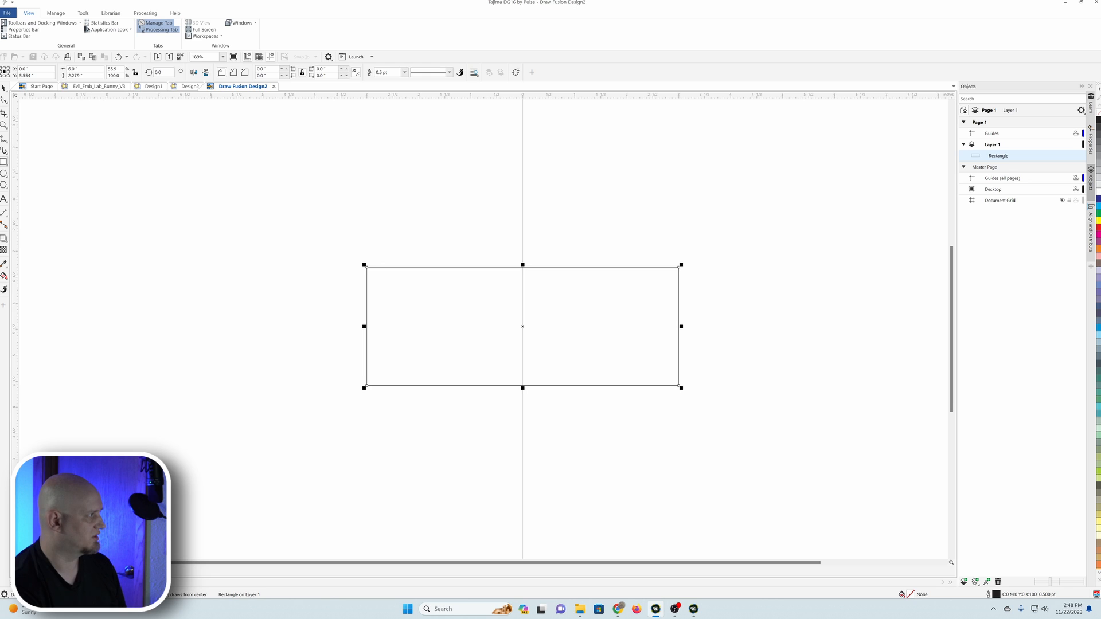
pyautogui.write('7')
pyautogui.press('Return')
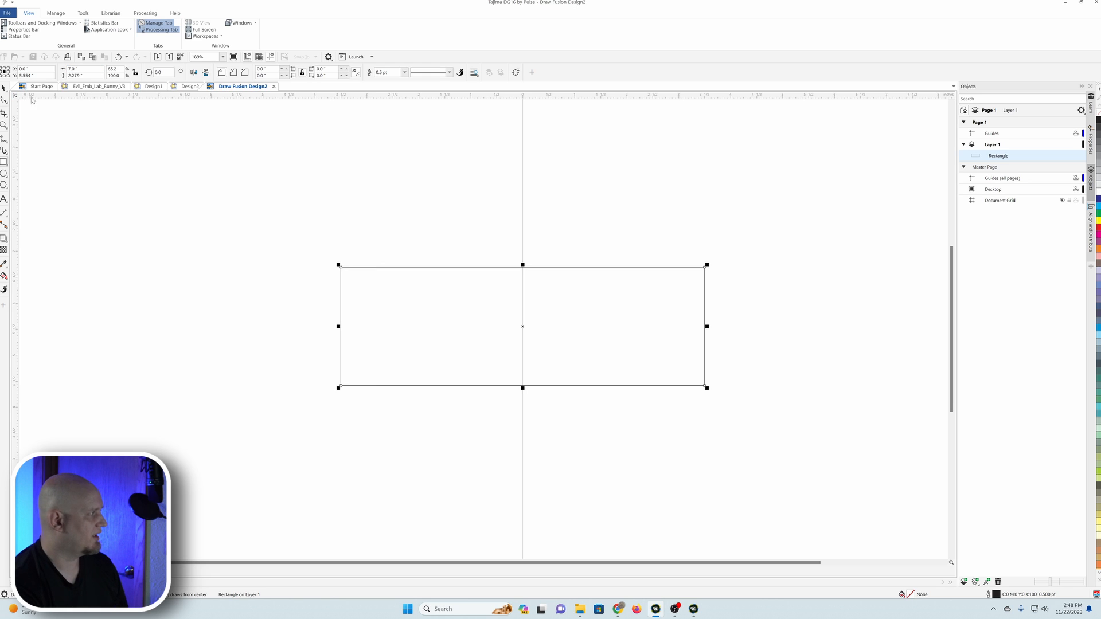
pyautogui.press('Tab')
pyautogui.write('1.5')
pyautogui.press('Return')
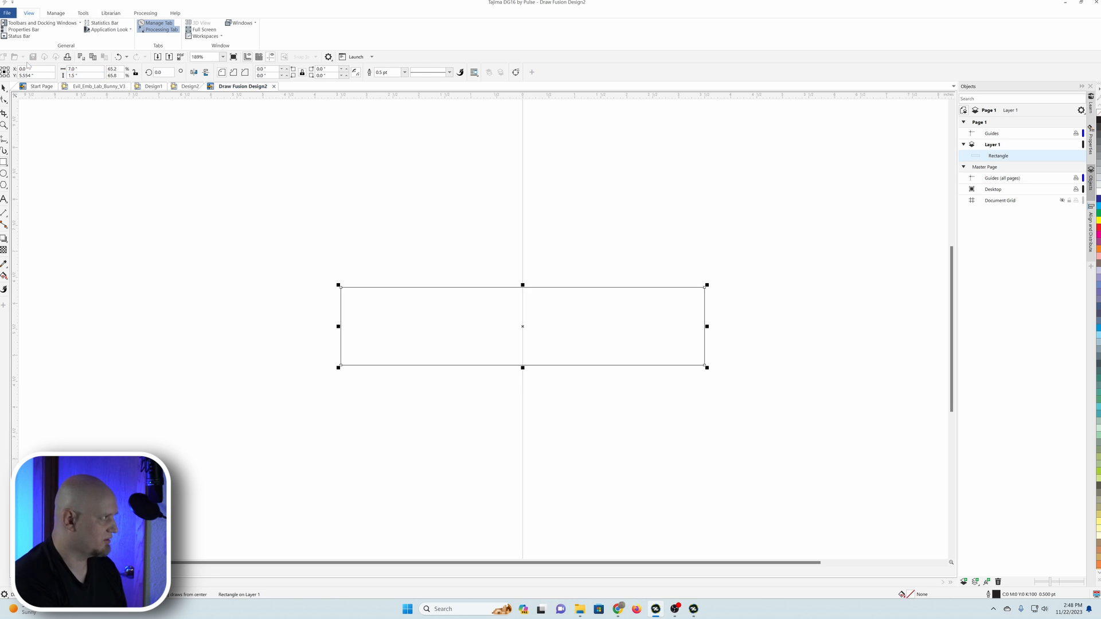
# Round the new rectangle's corners to a 0.25-inch radius and transfer it to the embroidery design as artwork.
pyautogui.write('.25')
pyautogui.press('Return')
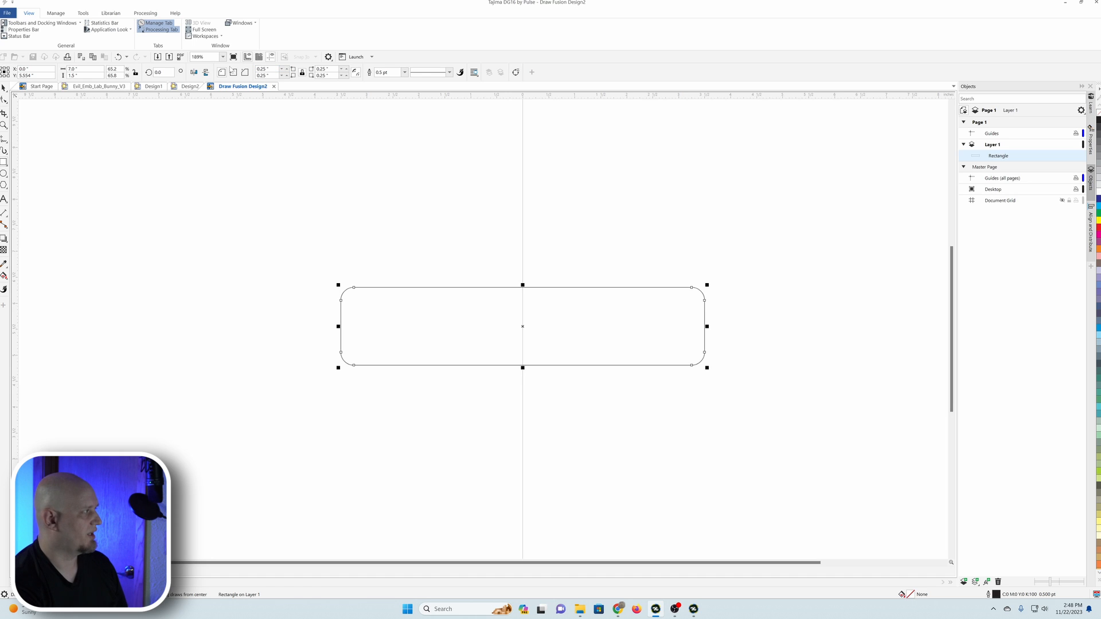
pyautogui.click(7, 13)
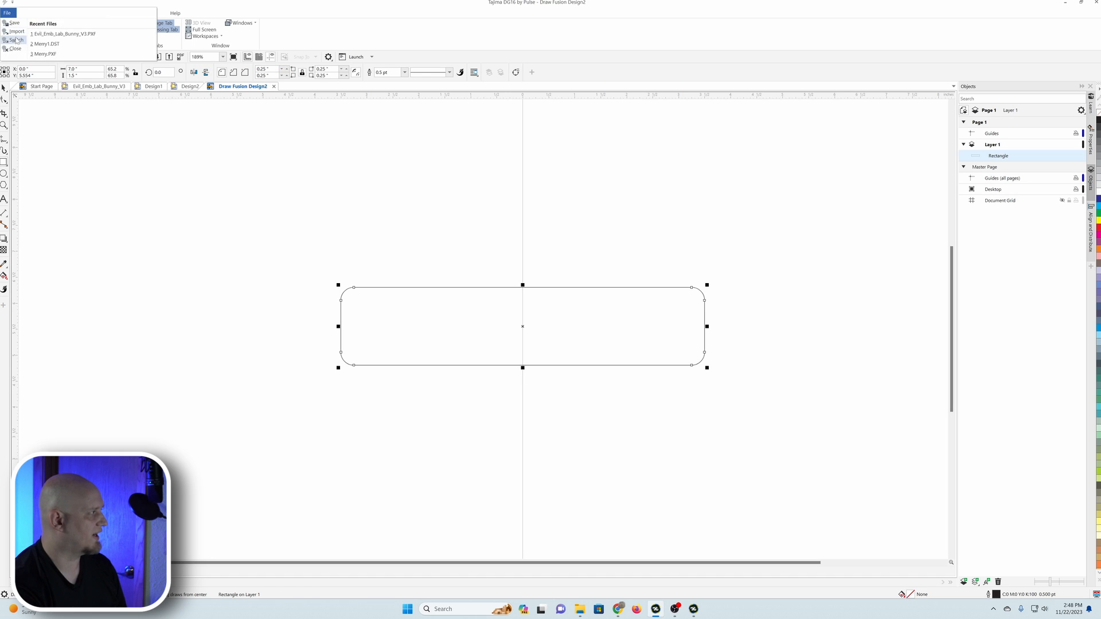
pyautogui.click(17, 40)
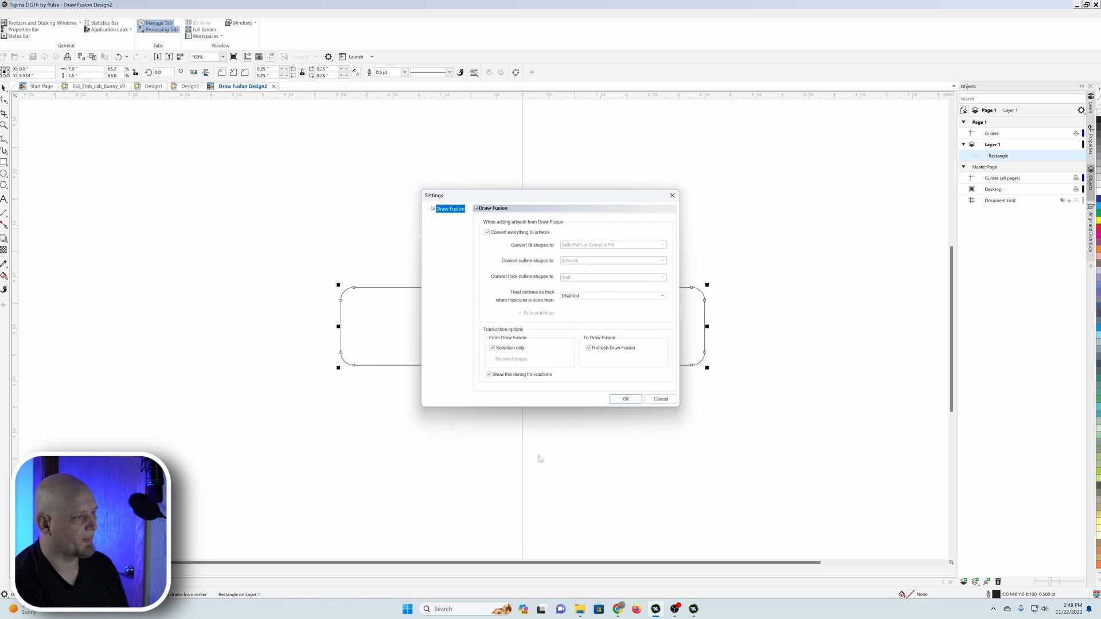
pyautogui.click(626, 399)
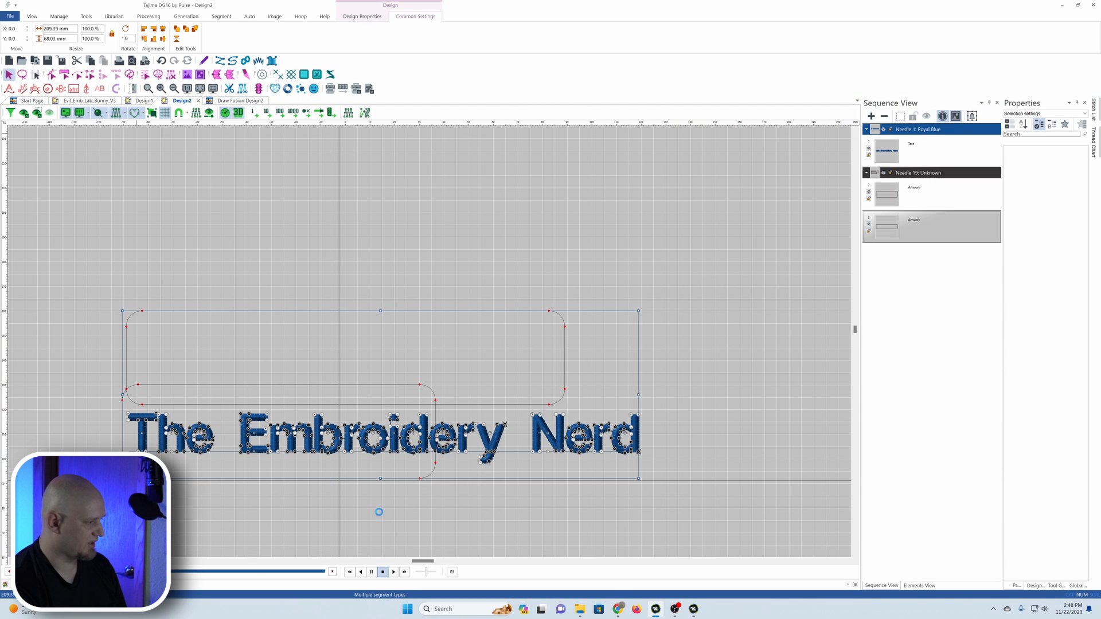
# Delete the earlier, shorter rounded rectangle artwork that overlaps the beginning of the lettering.
pyautogui.scroll(-4, 435, 507)
pyautogui.moveTo(472, 526); pyautogui.dragTo(445, 516)
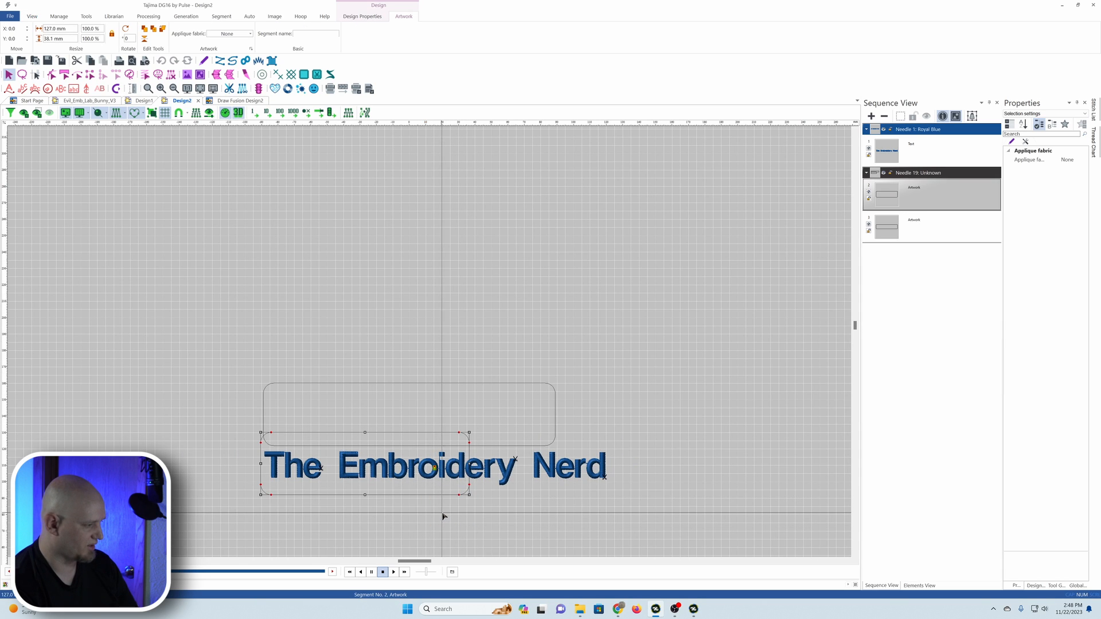
pyautogui.press('Delete')
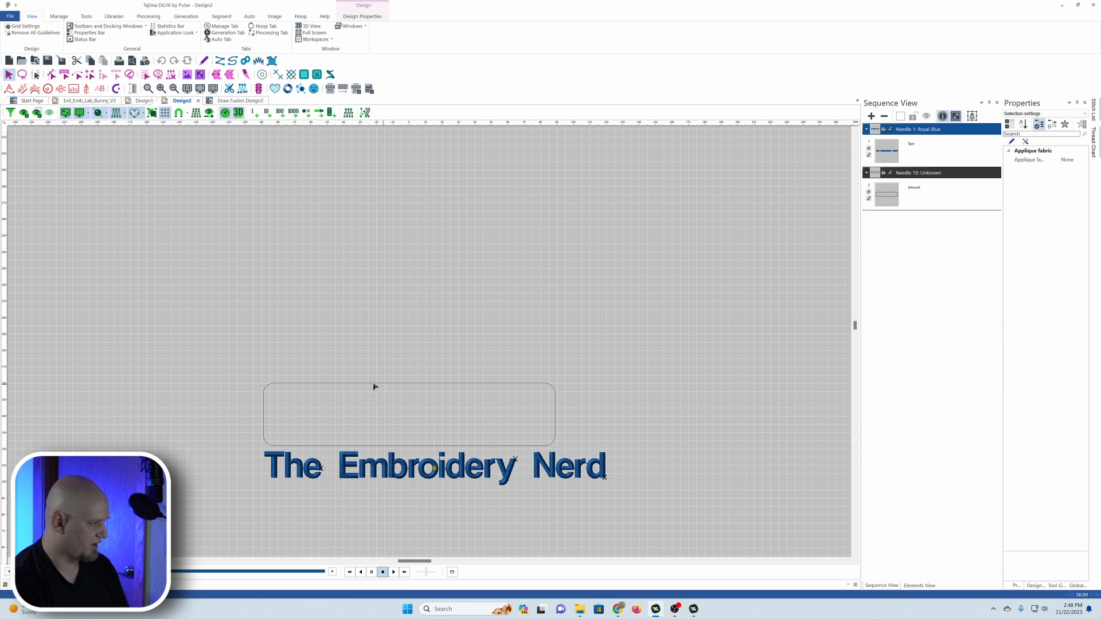
# Stretch the rounded rectangle artwork to about 219 mm wide by 47 mm high and position it around the lettering.
pyautogui.moveTo(252, 377); pyautogui.dragTo(314, 436)
pyautogui.moveTo(550, 495); pyautogui.dragTo(618, 509)
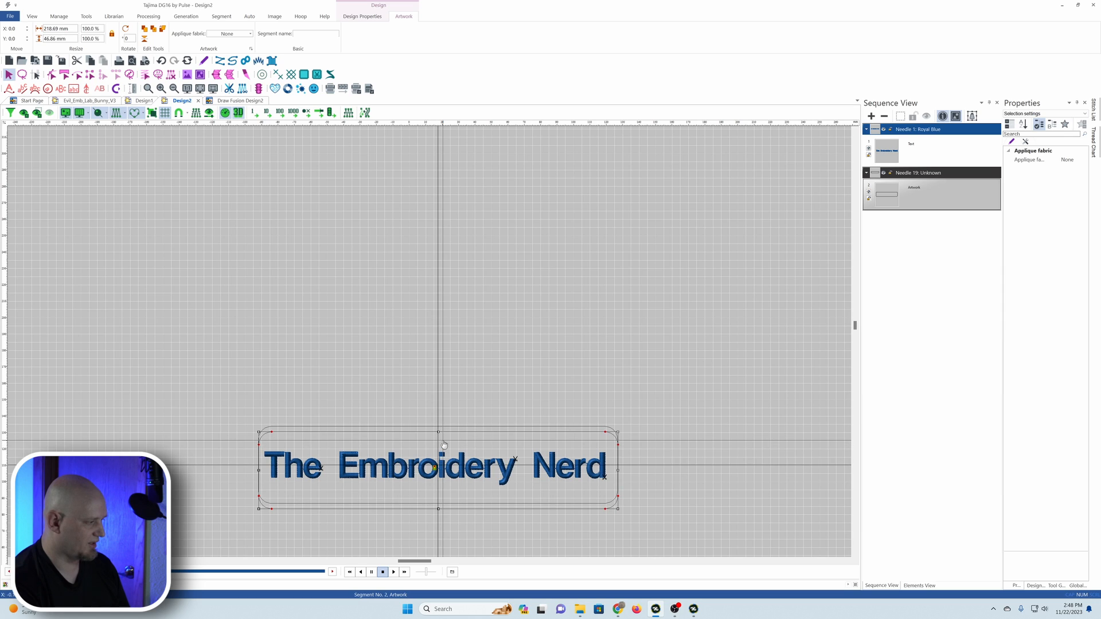
pyautogui.moveTo(463, 432); pyautogui.dragTo(464, 425)
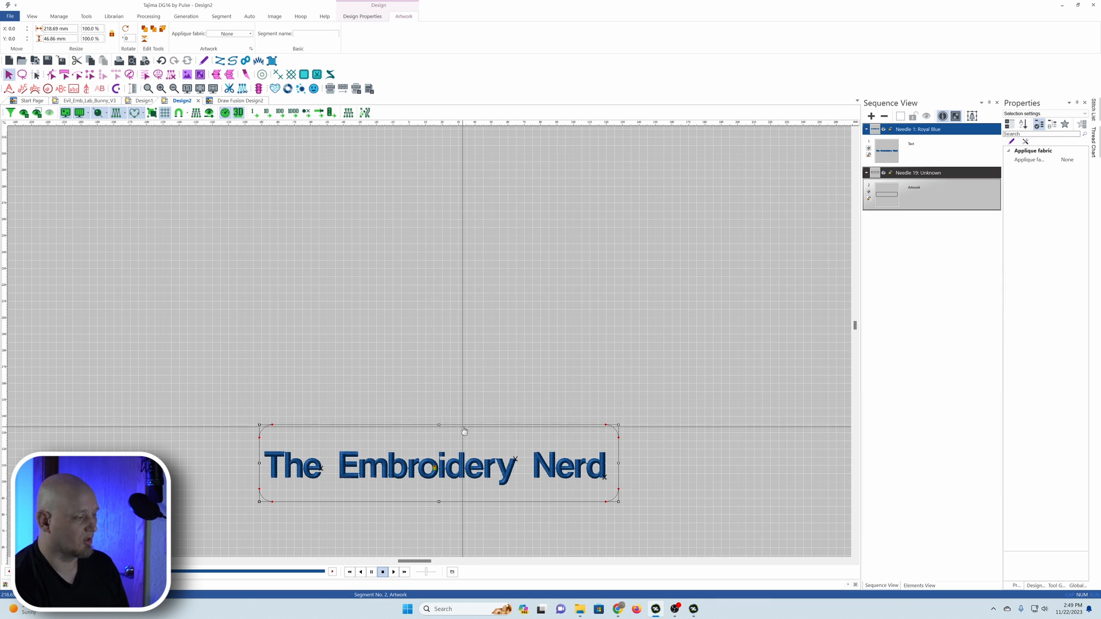
# Convert the rounded rectangle artwork around the lettering to a Steil segment.
pyautogui.rightClick(463, 427)
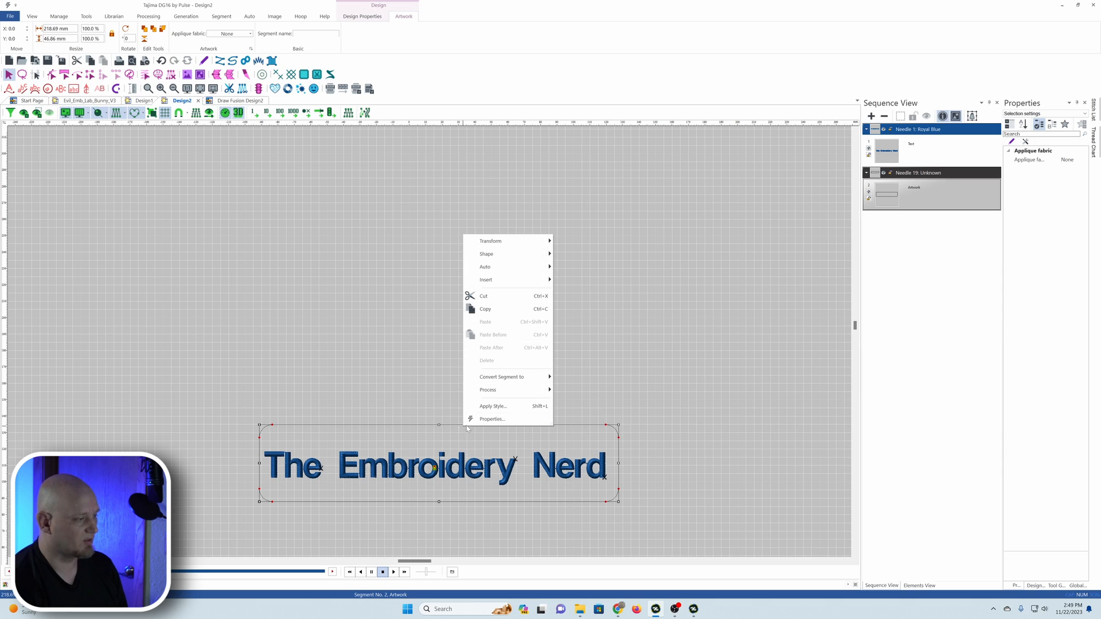
pyautogui.moveTo(495, 393)
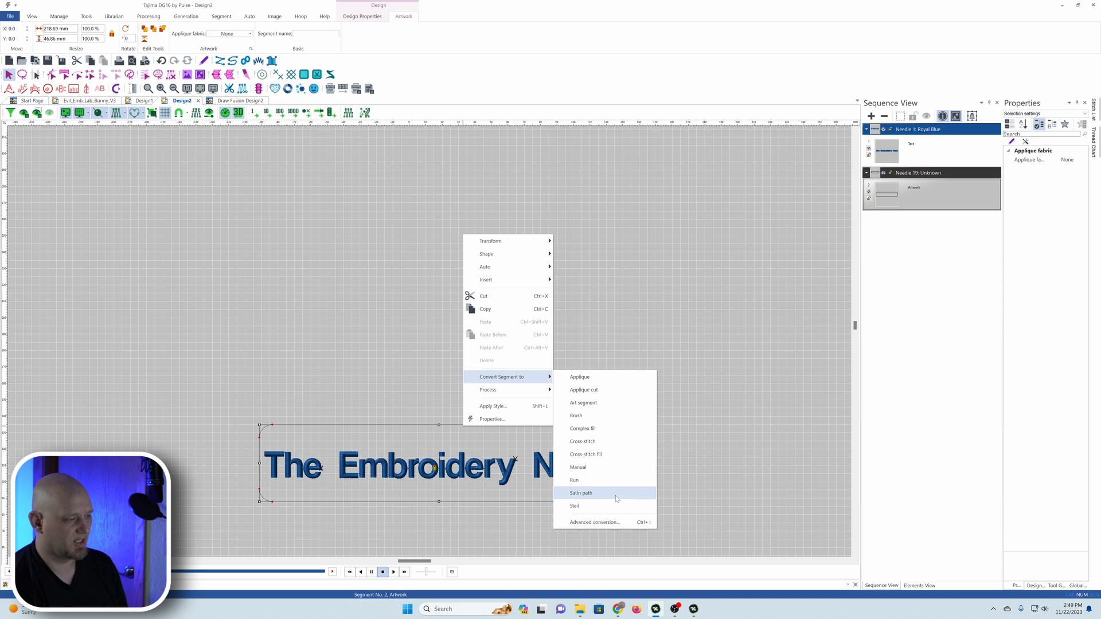
pyautogui.click(579, 505)
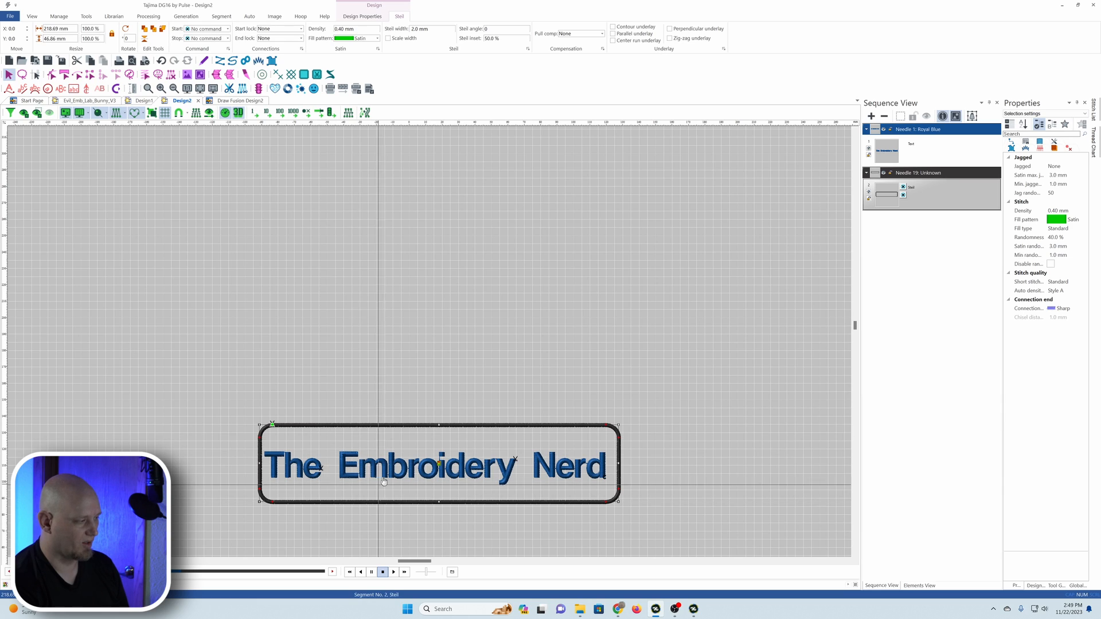
# Set the rectangular border's Steil width to 4 mm and shift the border slightly left to center it around the lettering.
pyautogui.click(419, 28)
pyautogui.write('3')
pyautogui.press('Return')
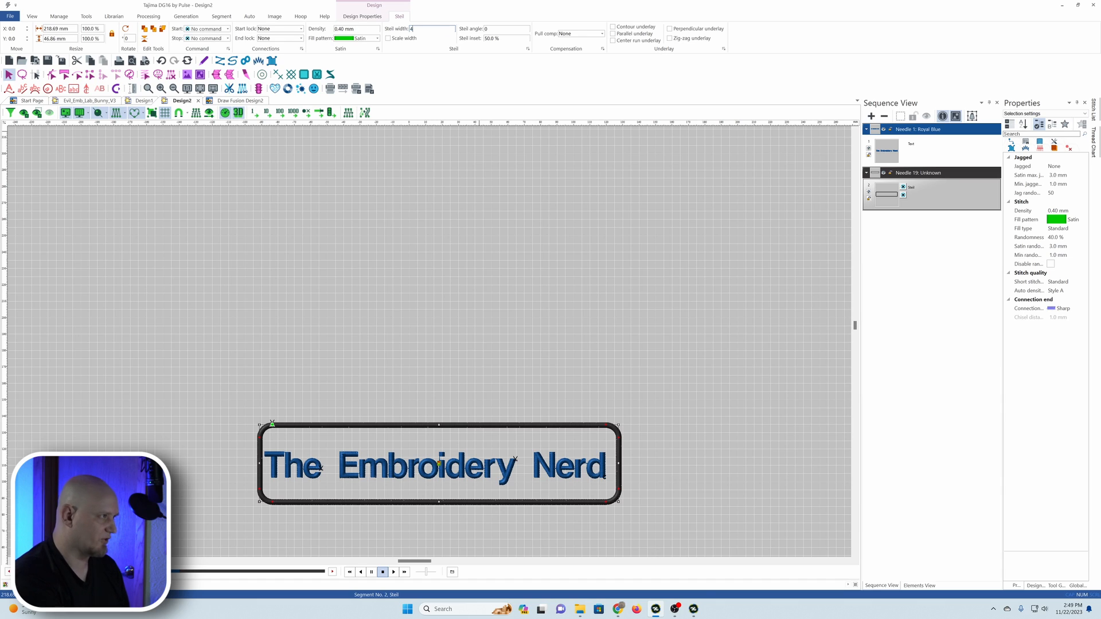
pyautogui.press('Return')
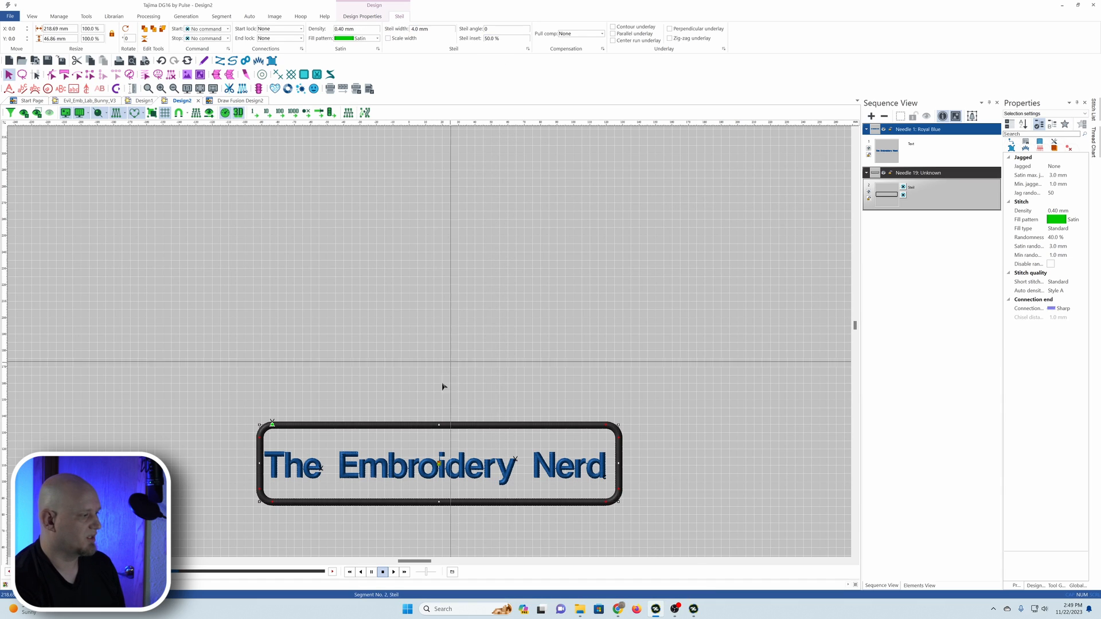
pyautogui.moveTo(472, 441); pyautogui.dragTo(472, 441)
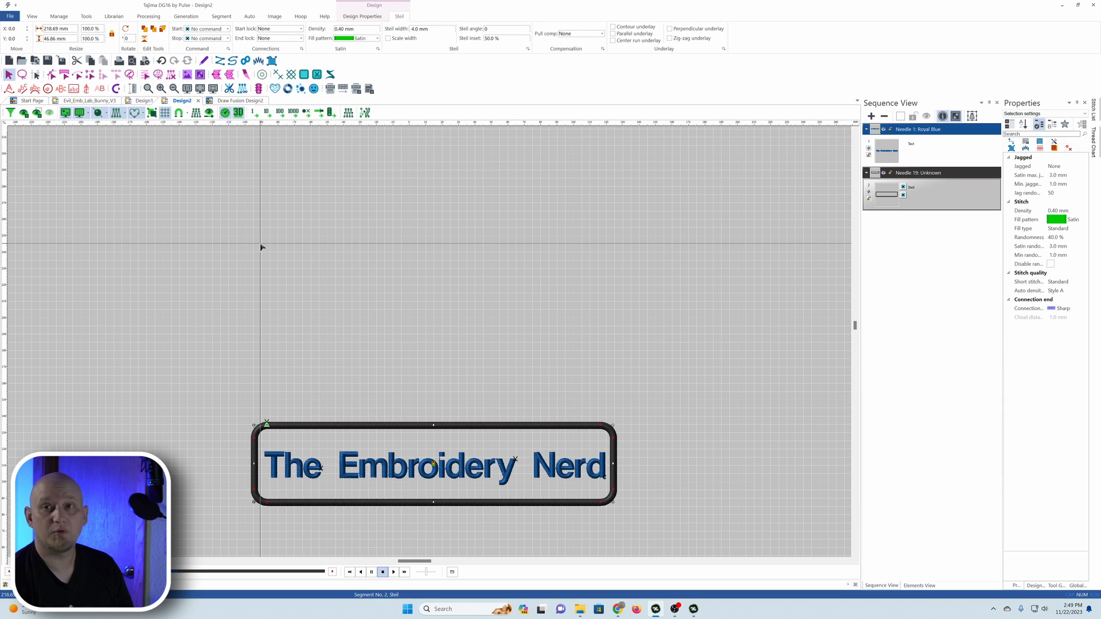
# Switch to the Evil_Emb_Lab_Bunny_V3 design and delete its existing white Steil border, the first segment in the sequence.
pyautogui.click(103, 101)
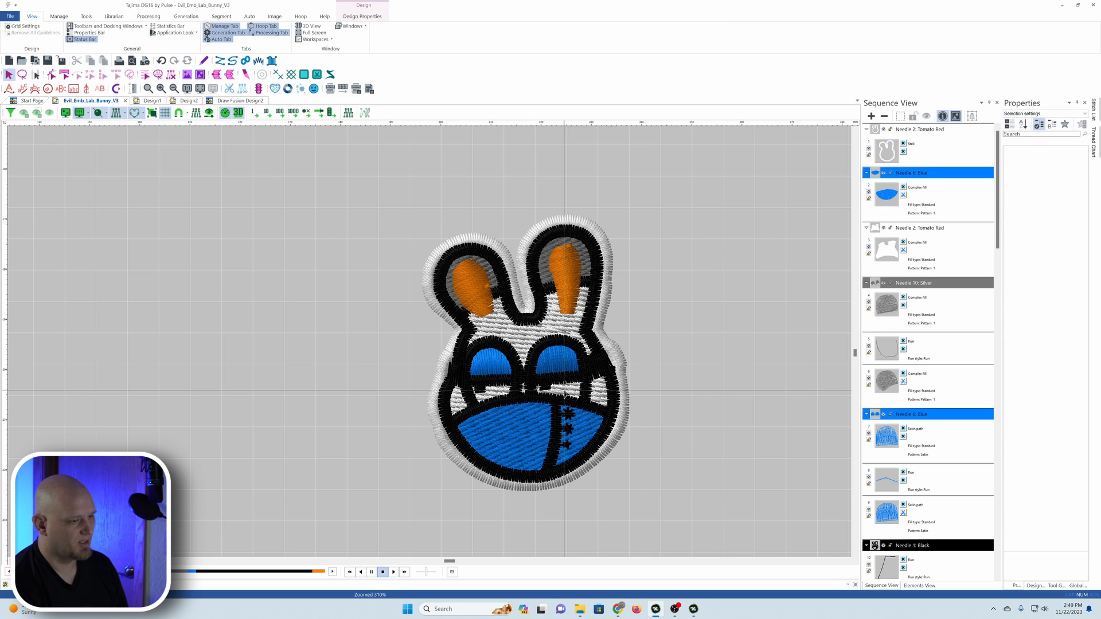
pyautogui.click(886, 151)
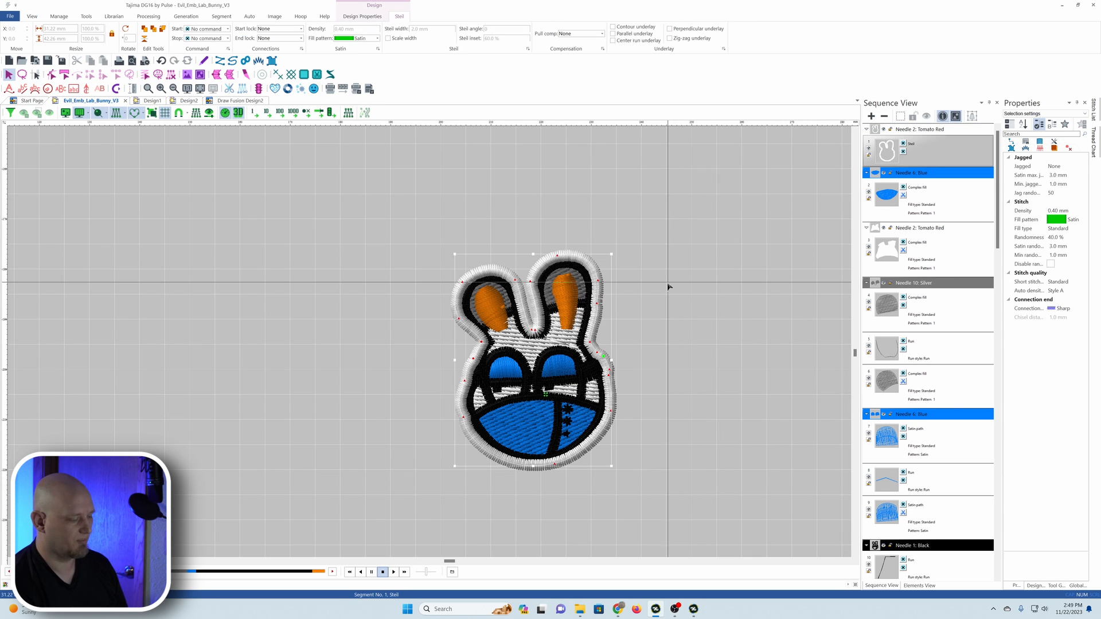
pyautogui.press('Delete')
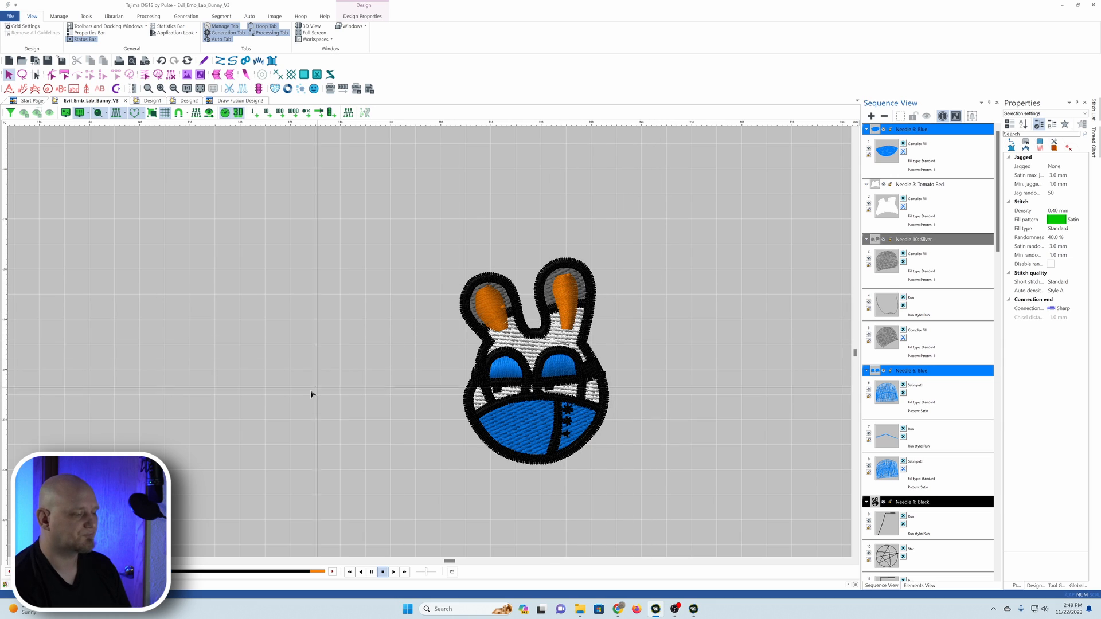
# Select all segments of the bunny and open the Create Boundary settings for them.
pyautogui.scroll(-1, 319, 396)
pyautogui.scroll(1, 571, 412)
pyautogui.scroll(-5, 883, 304)
pyautogui.scroll(-1, 883, 301)
pyautogui.moveTo(343, 222); pyautogui.dragTo(601, 487)
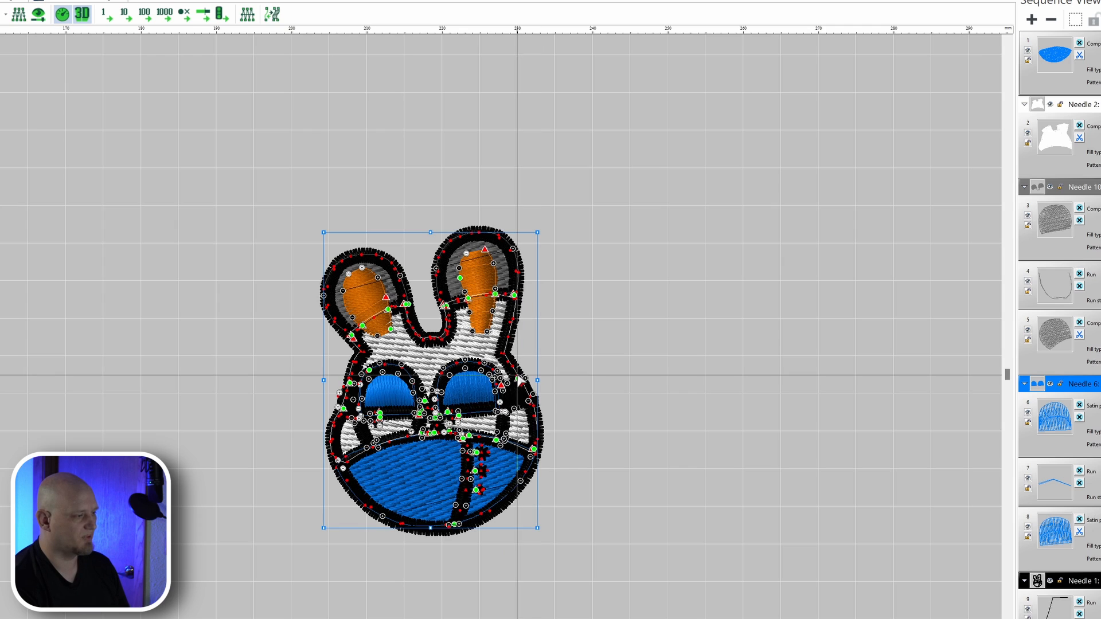
pyautogui.rightClick(520, 381)
pyautogui.moveTo(580, 425)
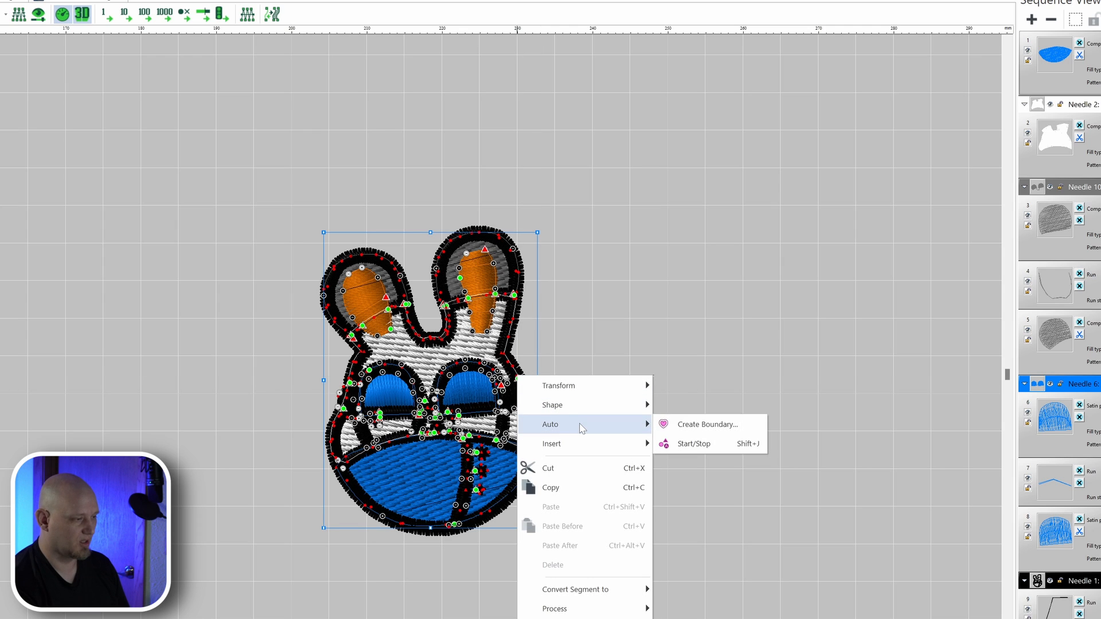
pyautogui.click(715, 425)
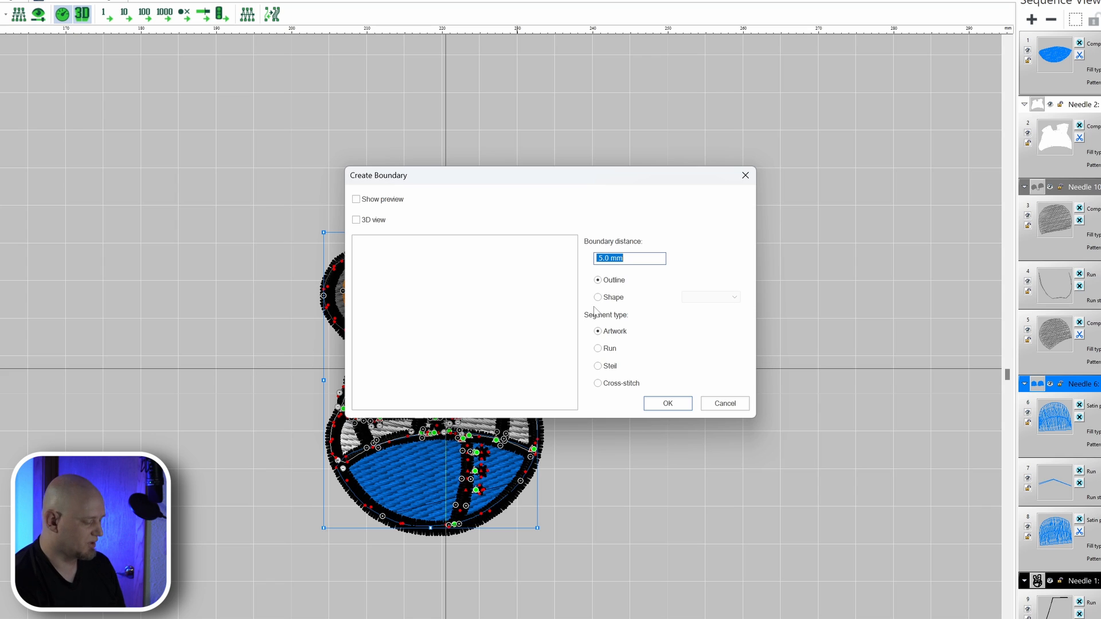
# Create an outline boundary around the bunny at 1.5 mm distance as a Steil segment, with preview and 3D view enabled.
pyautogui.write('1.5')
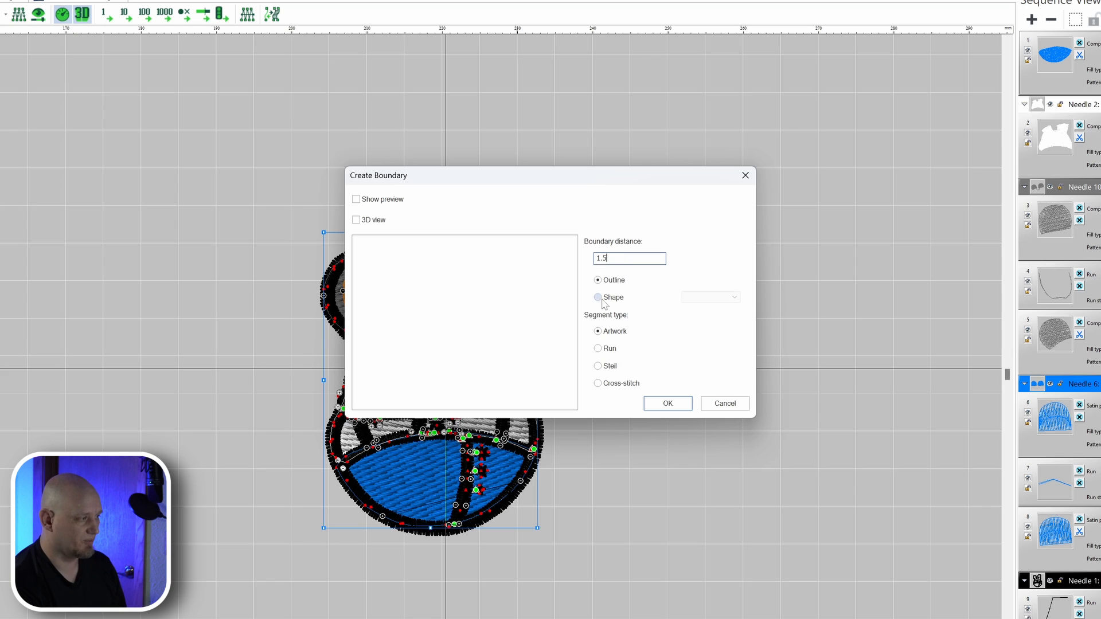
pyautogui.click(356, 200)
pyautogui.click(356, 220)
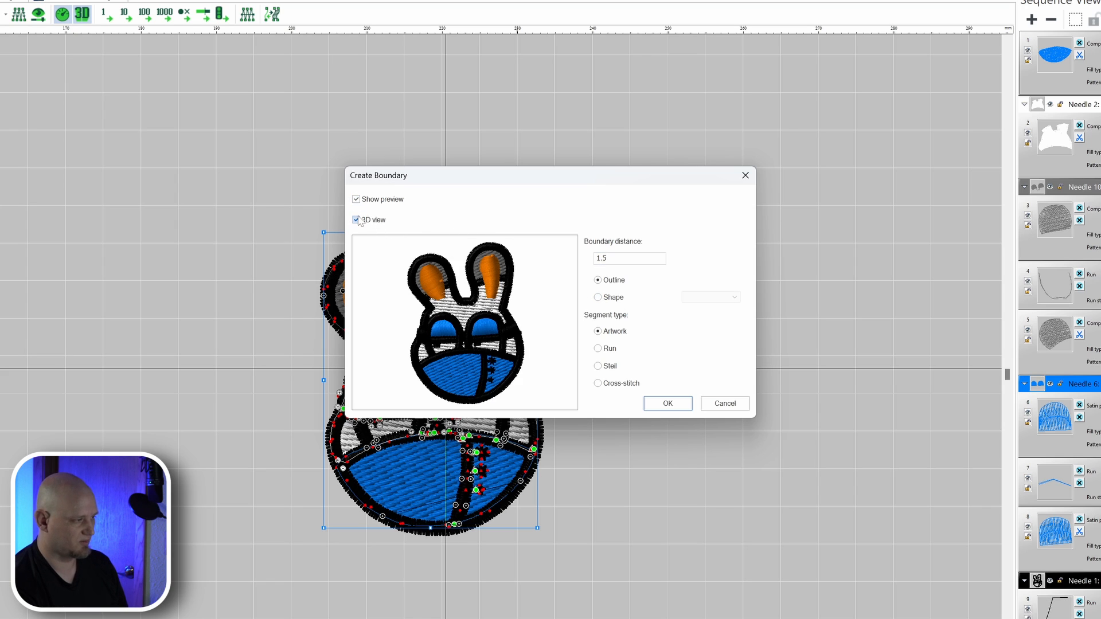
pyautogui.click(598, 367)
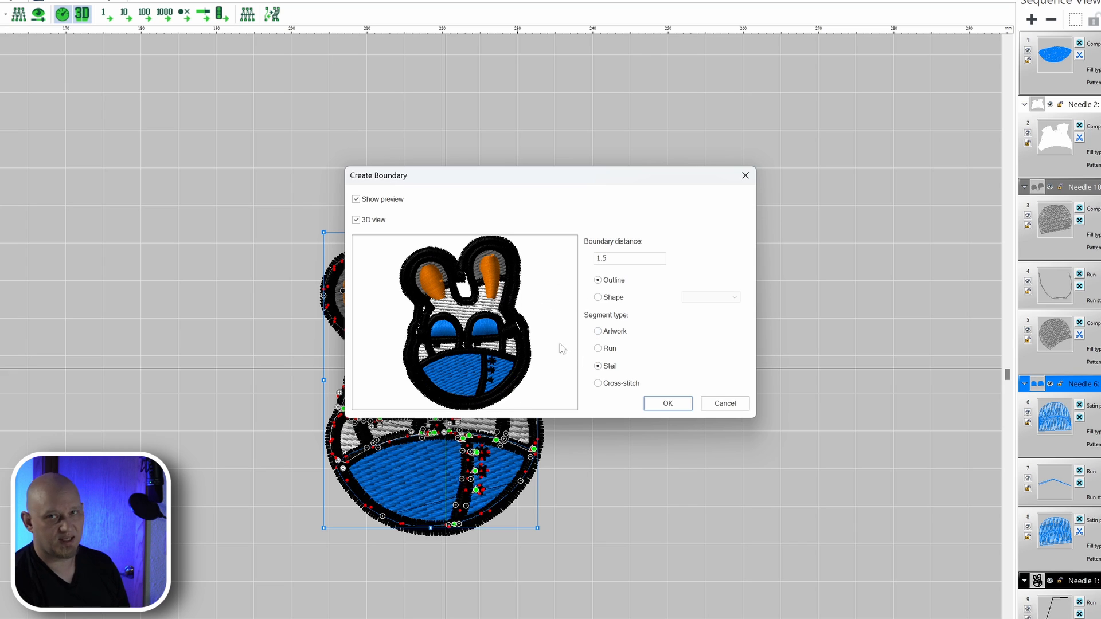
pyautogui.click(668, 404)
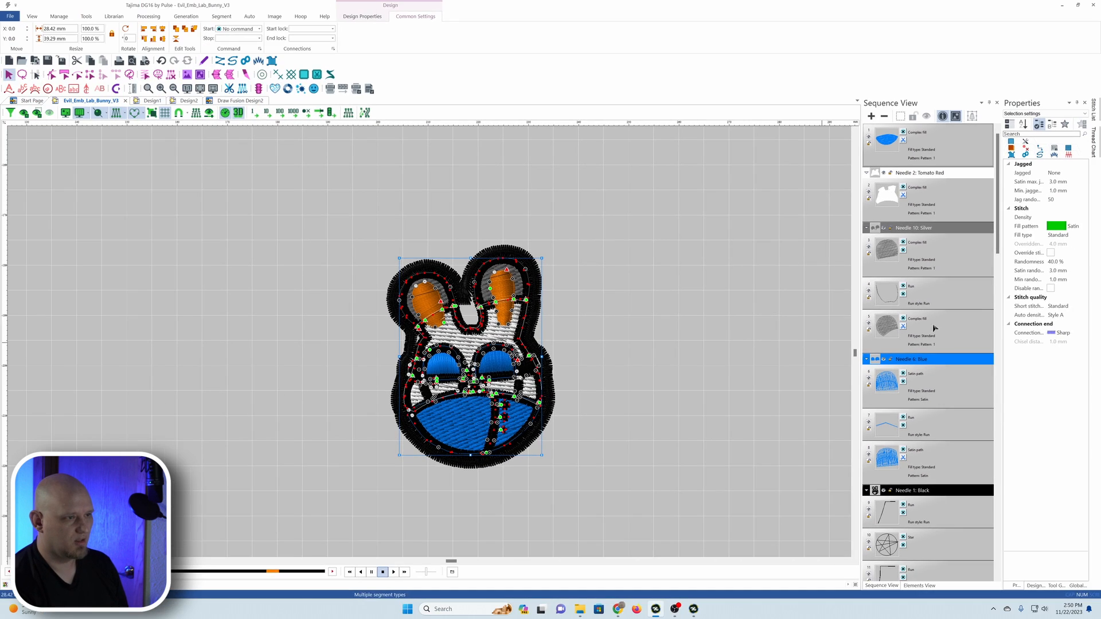
# Select the new black Steil border at the end of the sequence and change its thread color to white.
pyautogui.moveTo(997, 244); pyautogui.dragTo(1017, 594)
pyautogui.click(866, 575)
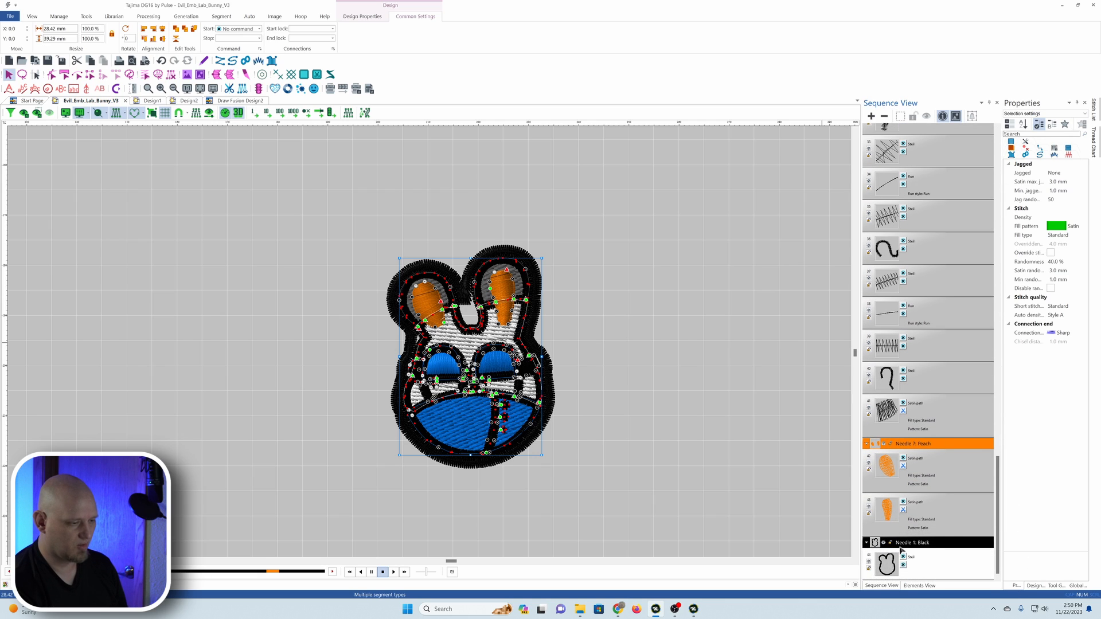
pyautogui.click(888, 569)
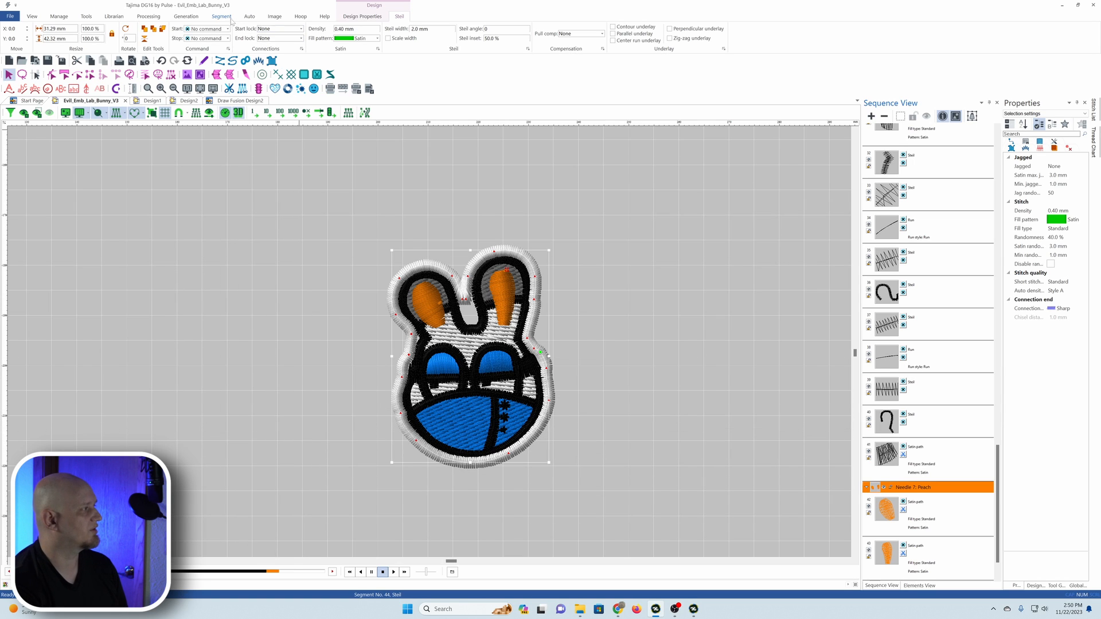
# Resequence the white Steil border to the start of the design.
pyautogui.click(226, 18)
pyautogui.click(101, 40)
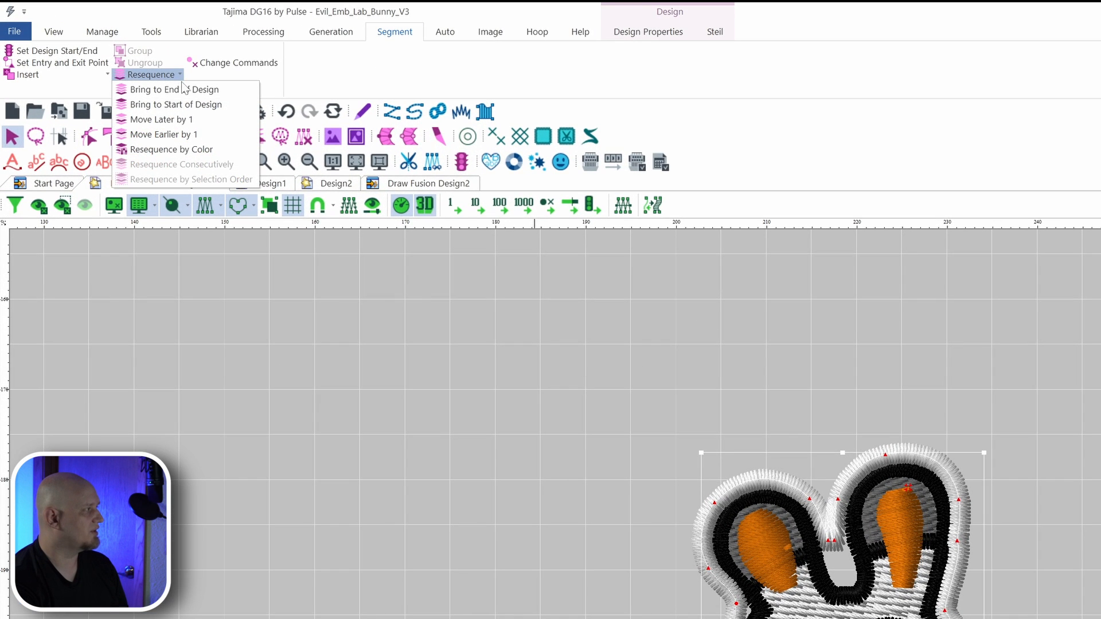
pyautogui.click(172, 104)
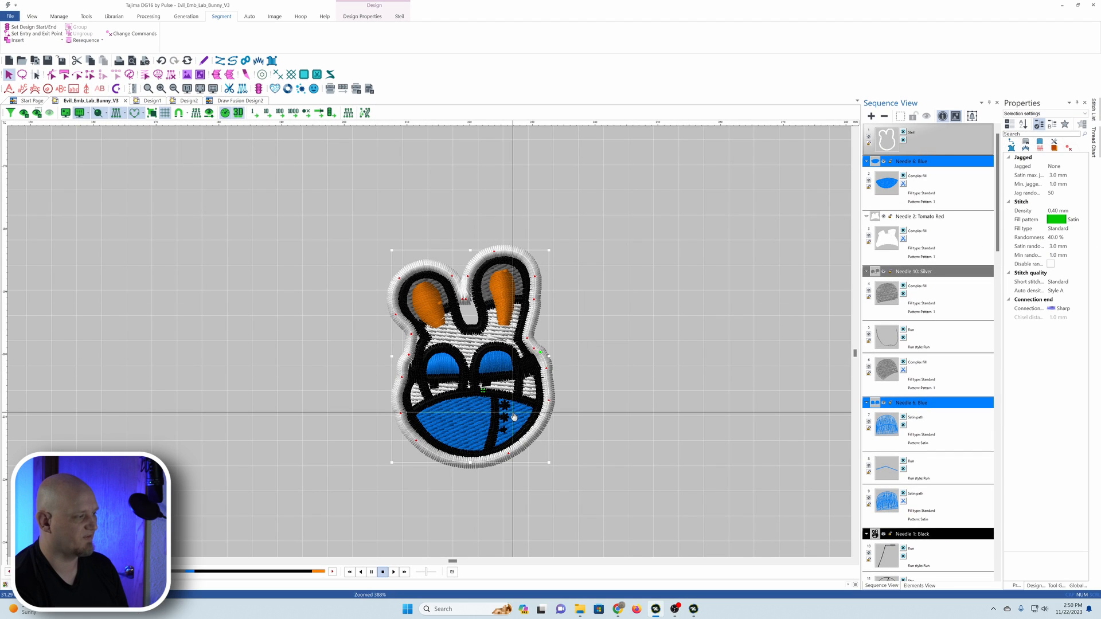
# Edit the Steil border's vertices along the bunny's left cheek and pull the corner below the left ear inward.
pyautogui.scroll(2, 513, 413)
pyautogui.scroll(1, 513, 412)
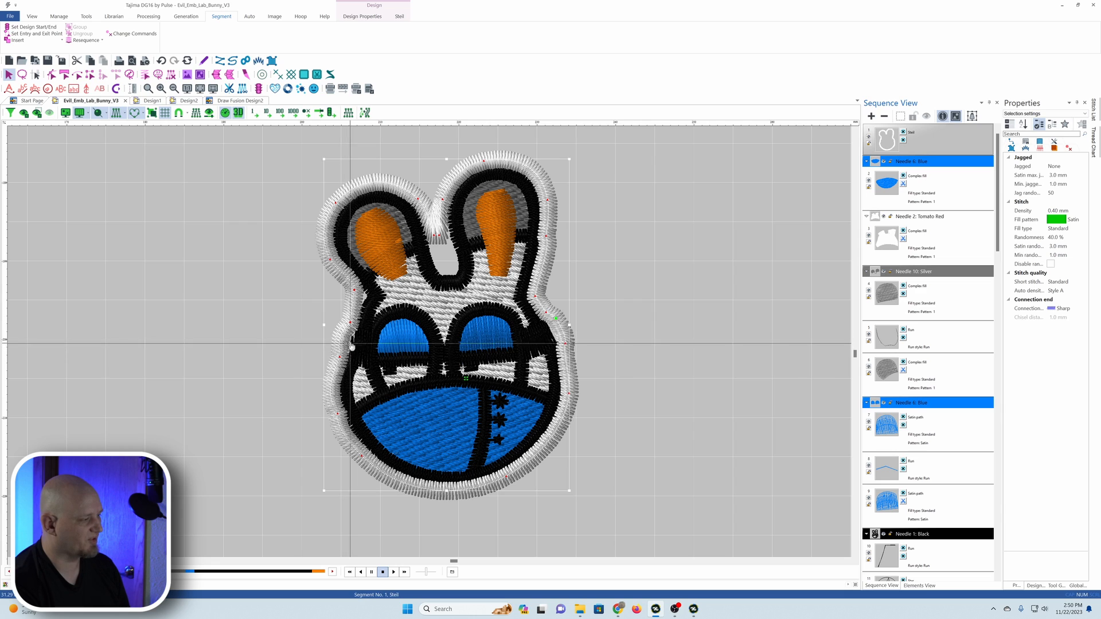
pyautogui.scroll(1, 432, 292)
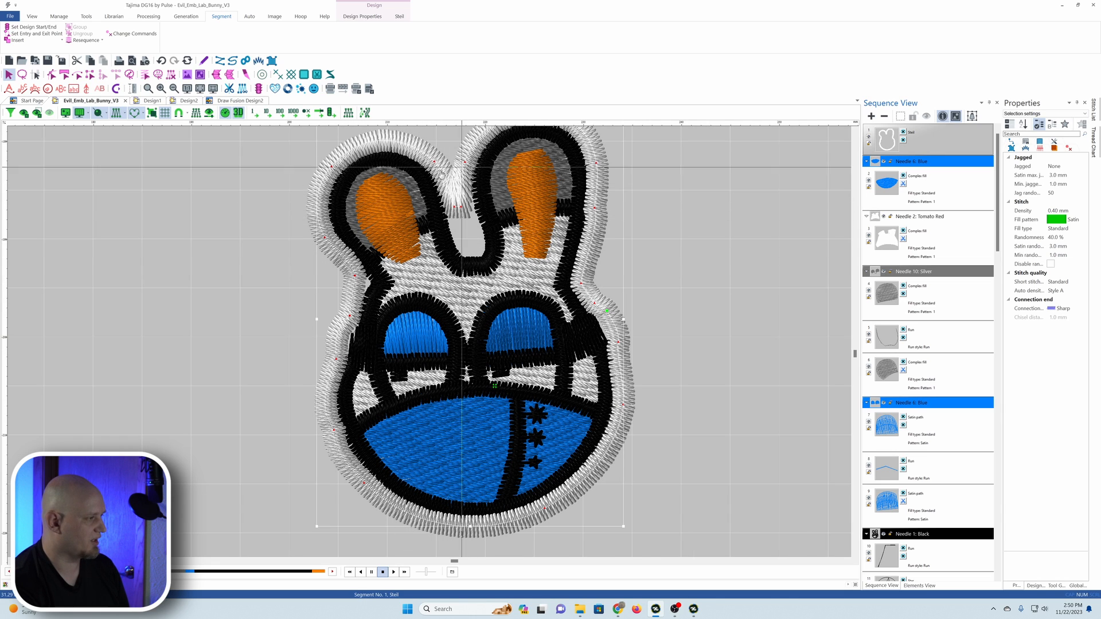
pyautogui.click(211, 238)
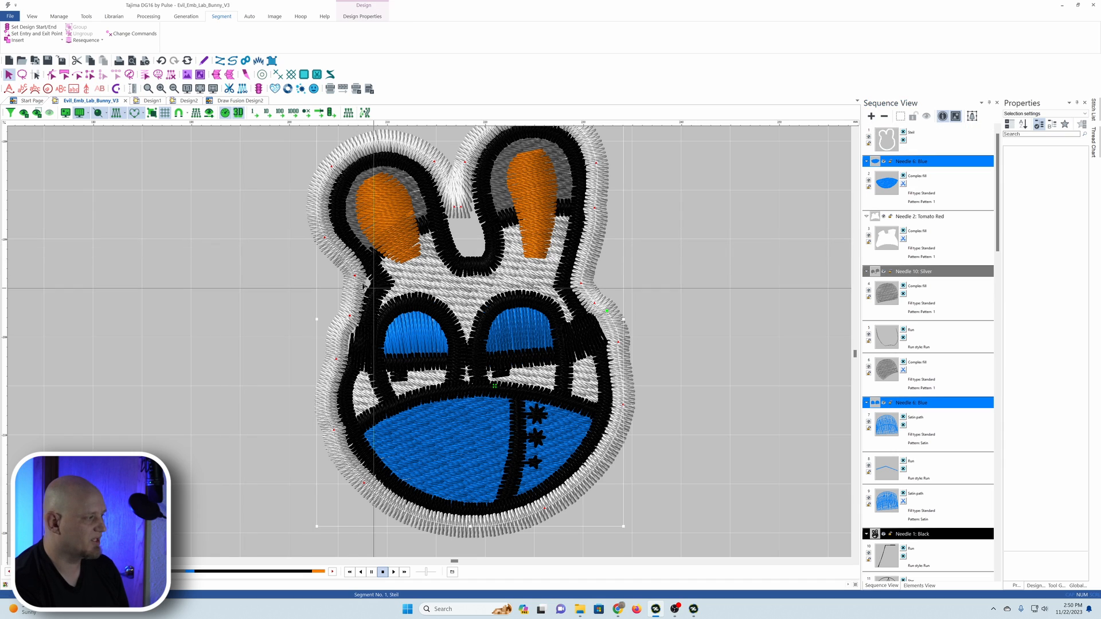
pyautogui.click(355, 284)
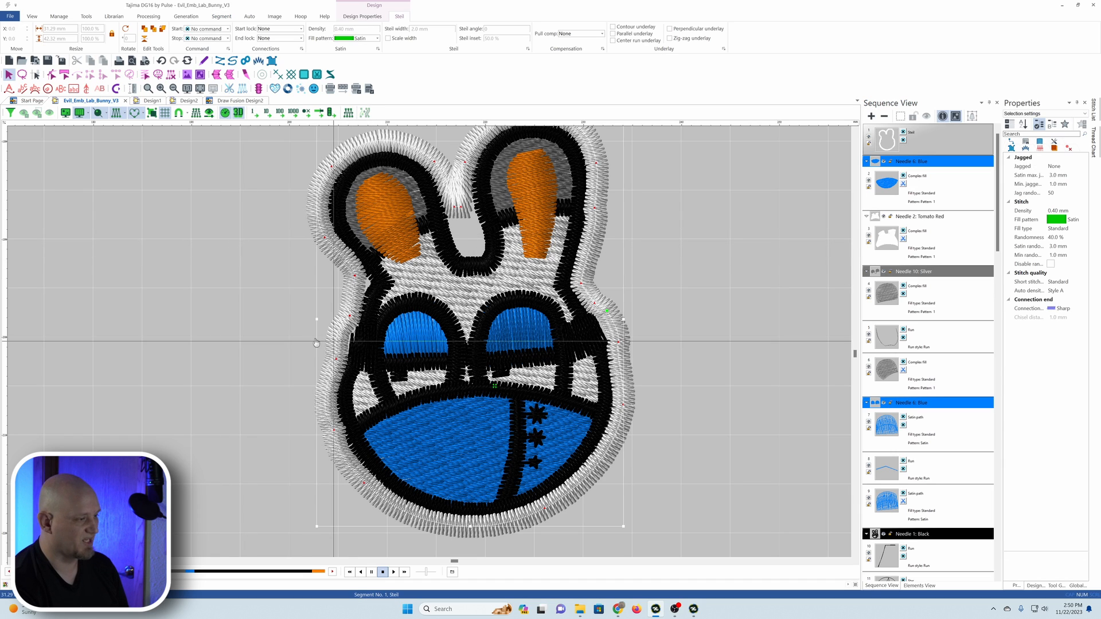
pyautogui.scroll(1, 356, 322)
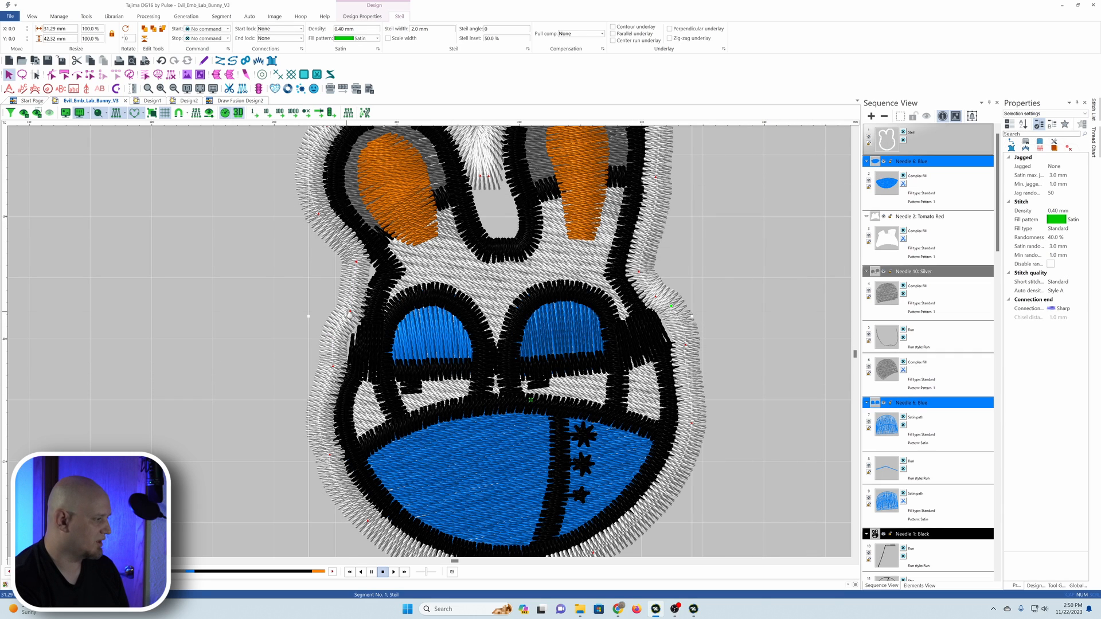
pyautogui.click(51, 74)
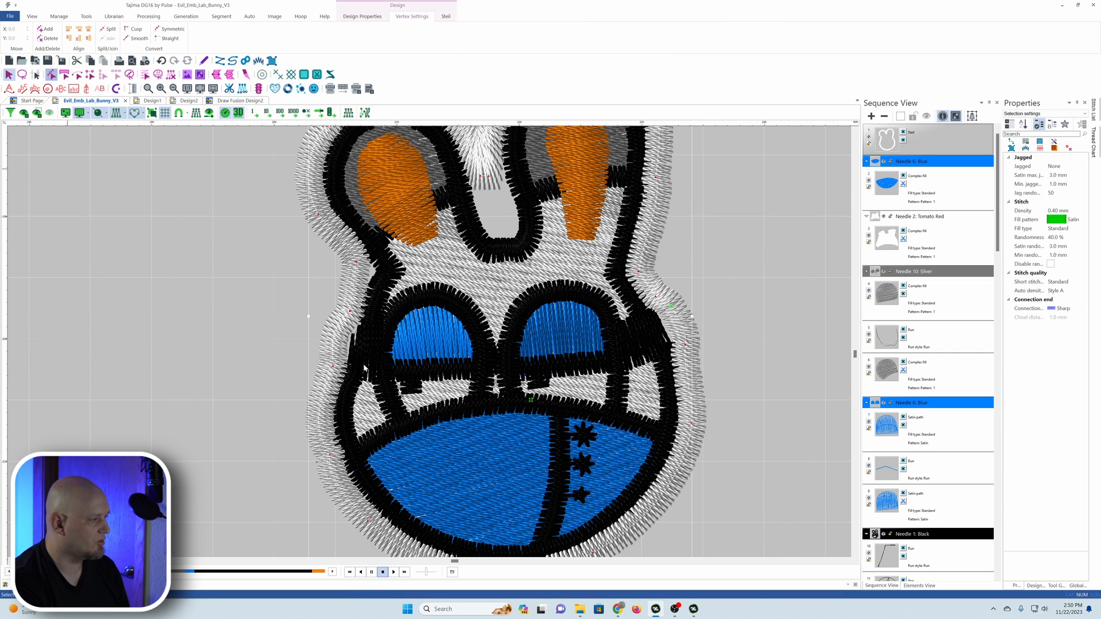
pyautogui.moveTo(330, 334); pyautogui.dragTo(333, 338)
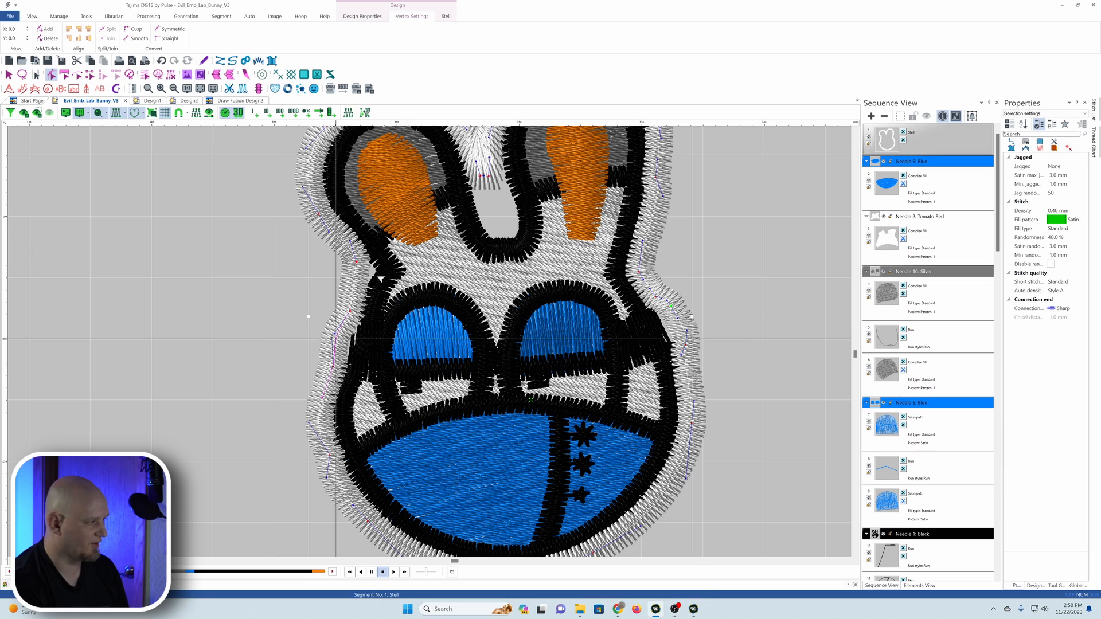
pyautogui.moveTo(356, 263); pyautogui.dragTo(379, 246)
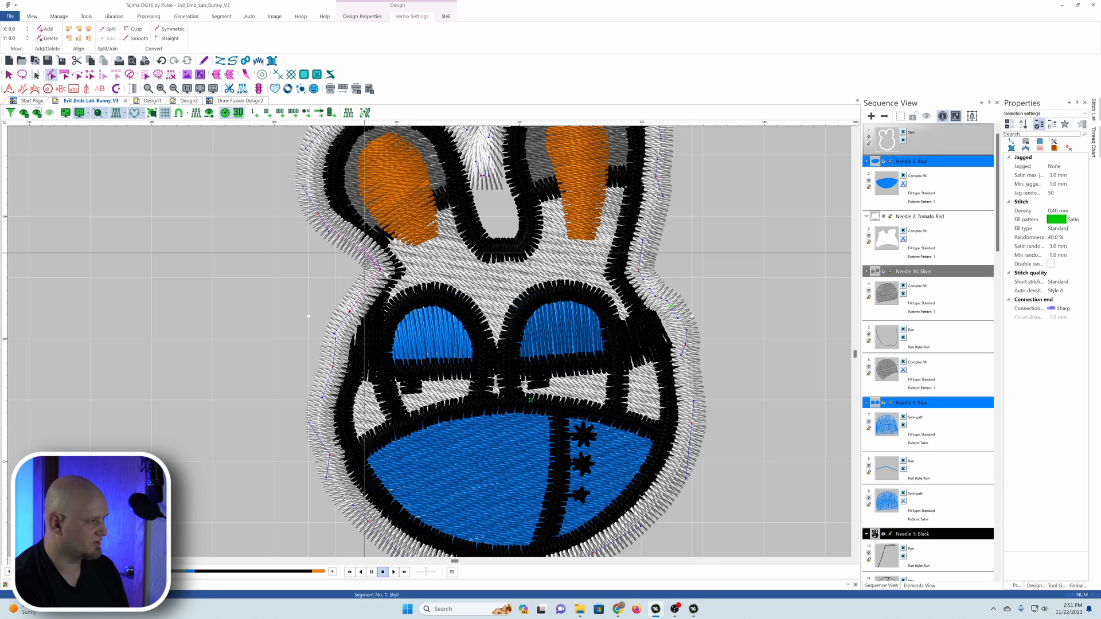
pyautogui.moveTo(380, 270); pyautogui.dragTo(372, 268)
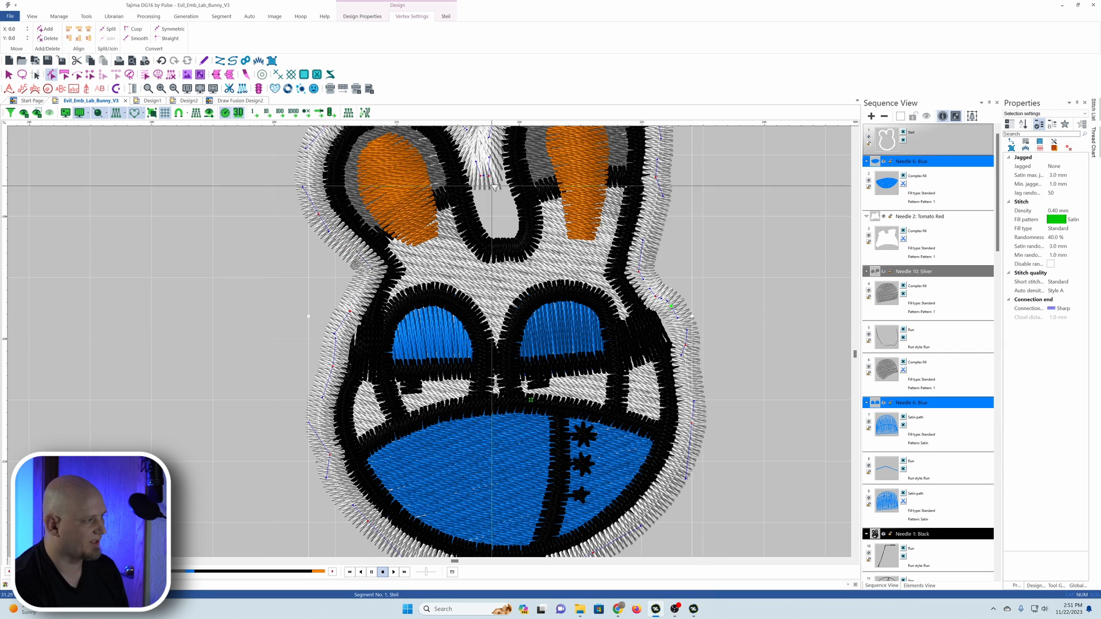
# Move the border's vertices between the ears down toward the head to fill the gap, and leave vertex editing.
pyautogui.moveTo(488, 176); pyautogui.dragTo(490, 229)
pyautogui.scroll(-4, 509, 189)
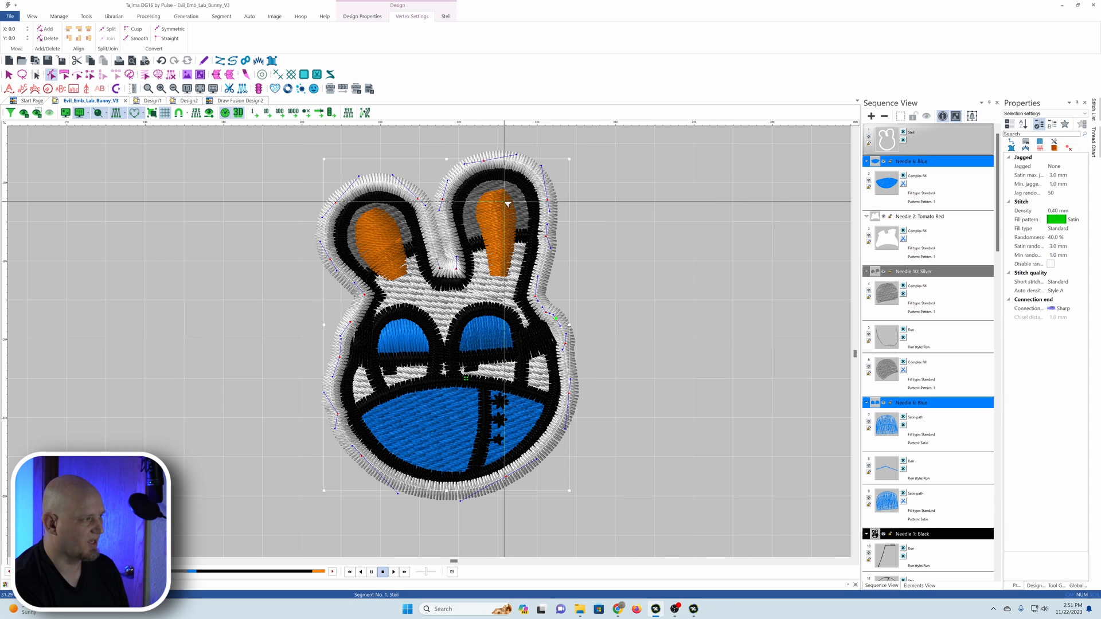
pyautogui.press('Escape')
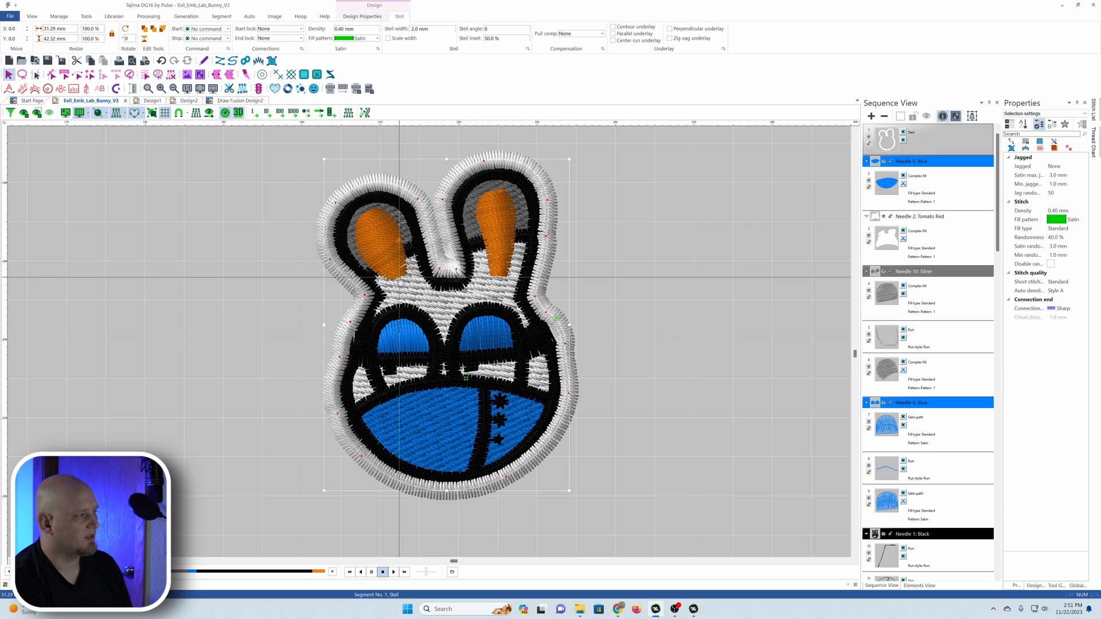
pyautogui.click(665, 283)
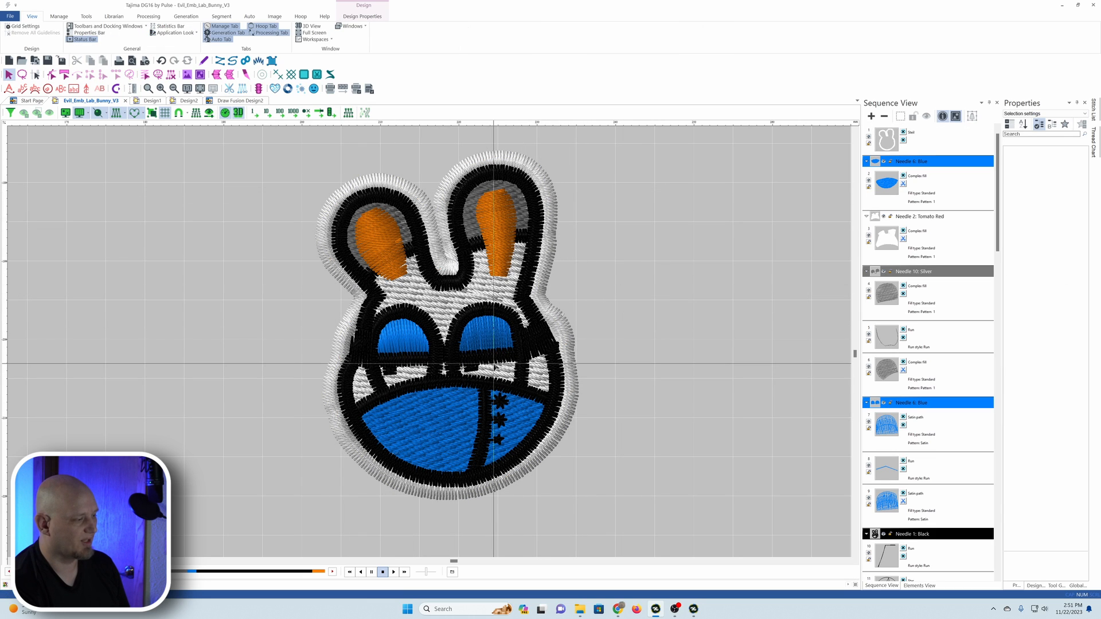
pyautogui.click(572, 310)
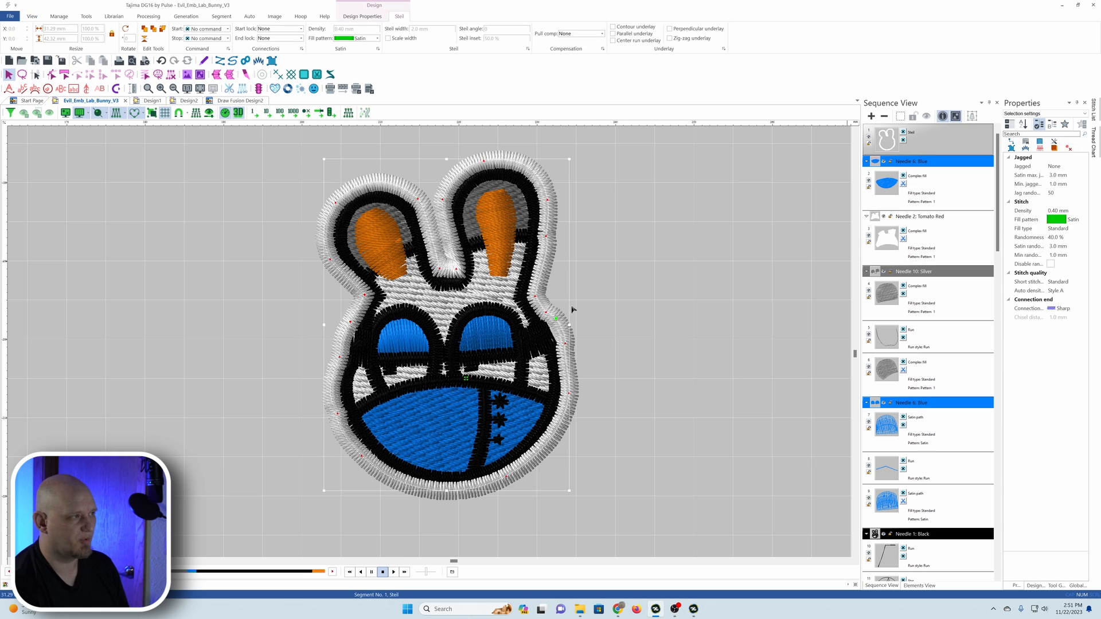
# Set the white Steil border's inset to 60% and its width to 3.0 mm, leaving the border deselected.
pyautogui.click(452, 74)
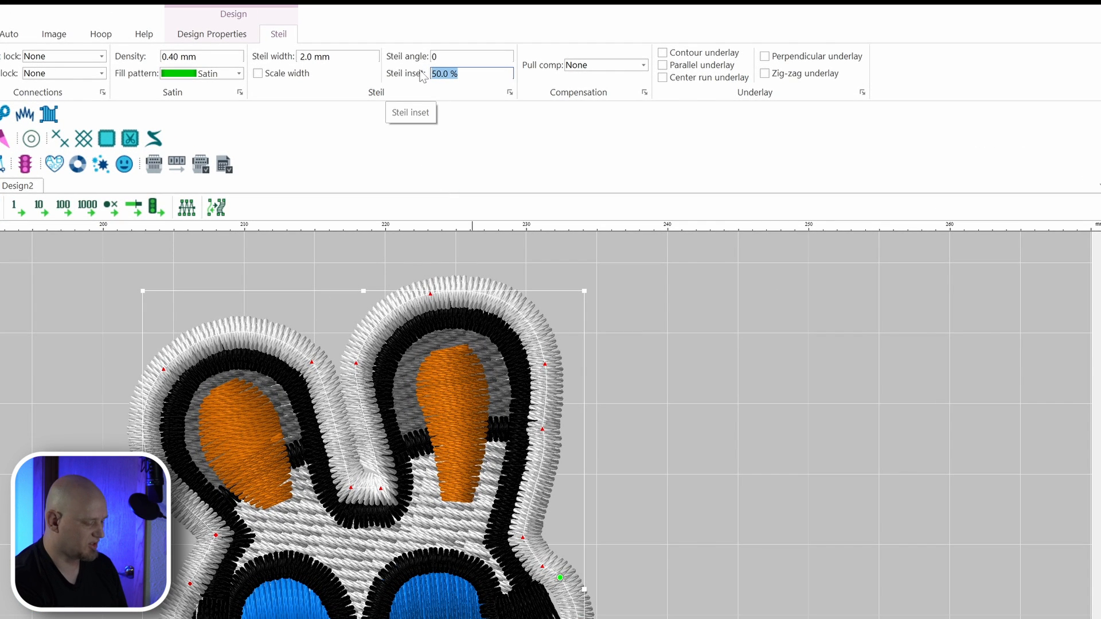
pyautogui.write('60')
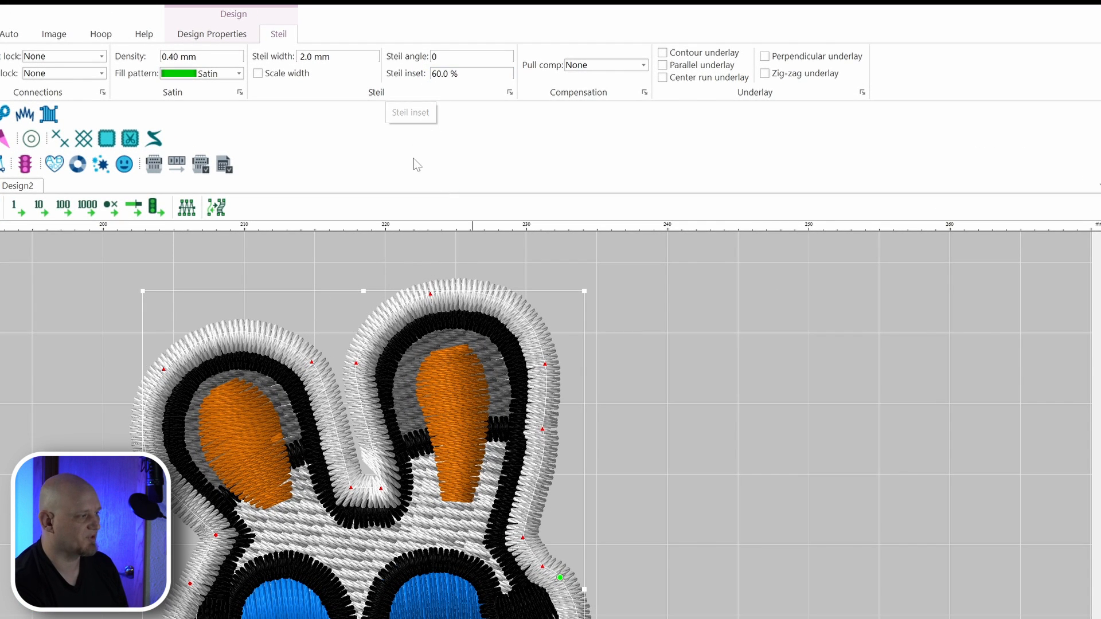
pyautogui.write('3')
pyautogui.press('Return')
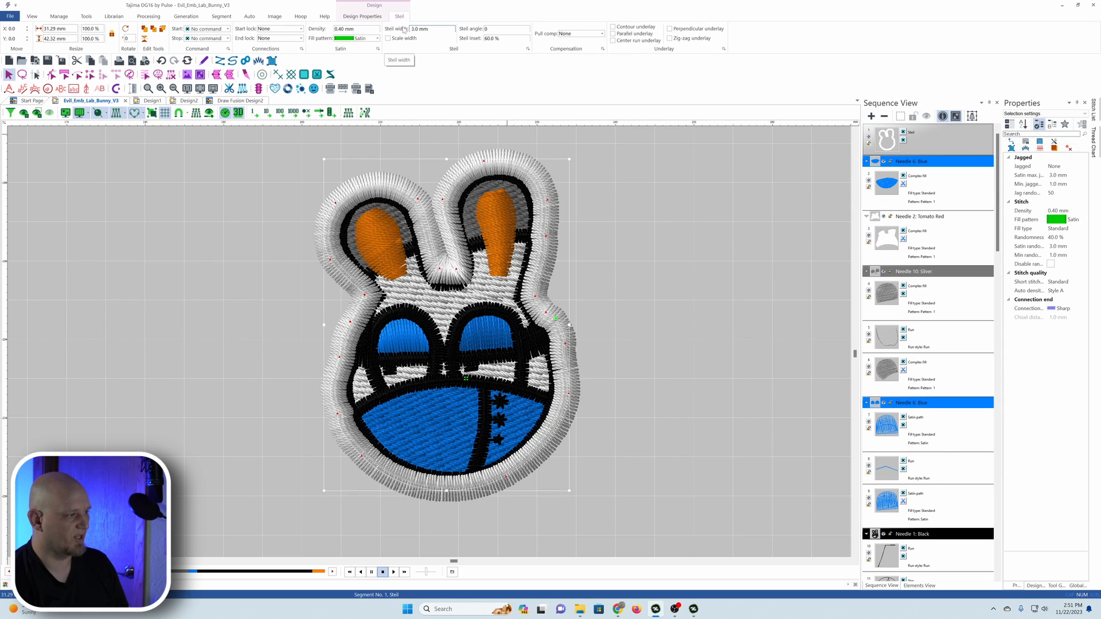
pyautogui.click(203, 260)
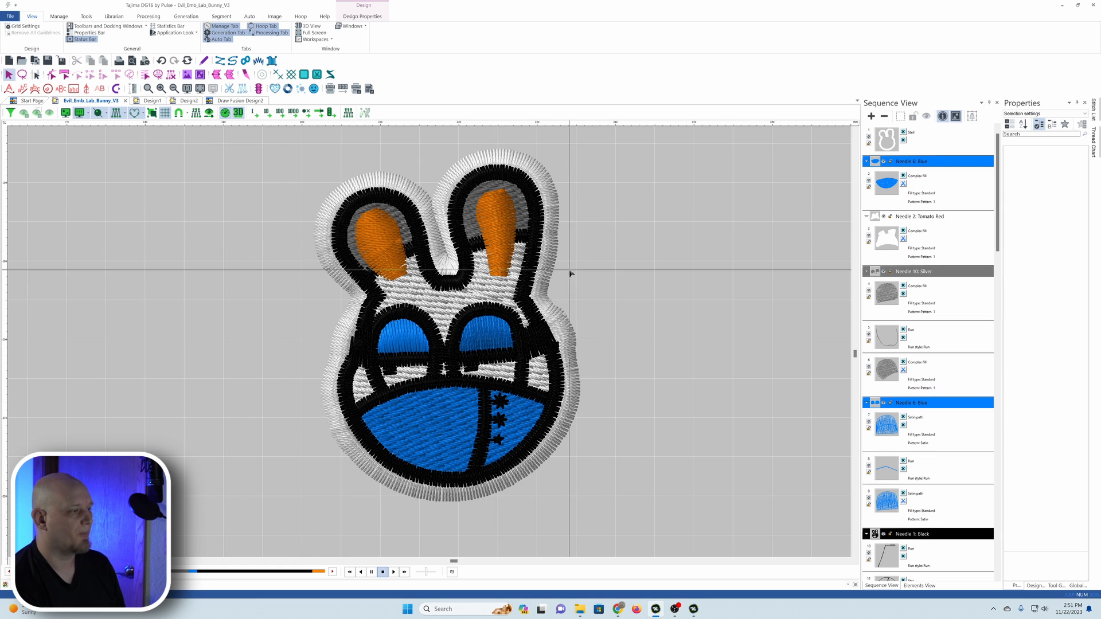
# Enable contour underlay on the white Steil border around the bunny and deselect it.
pyautogui.click(890, 135)
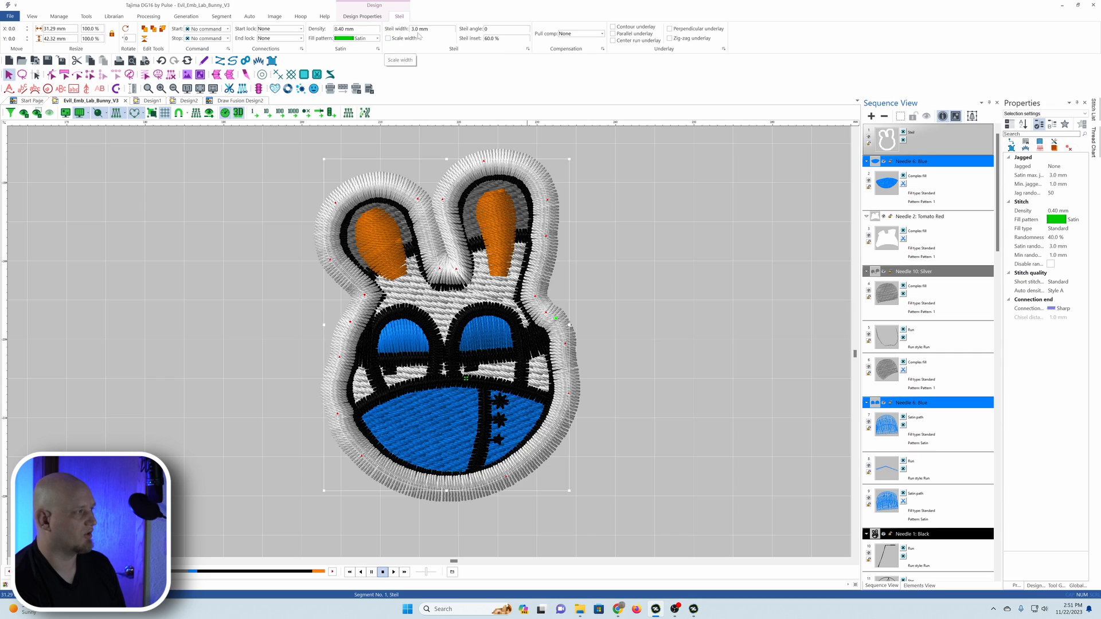
pyautogui.click(613, 27)
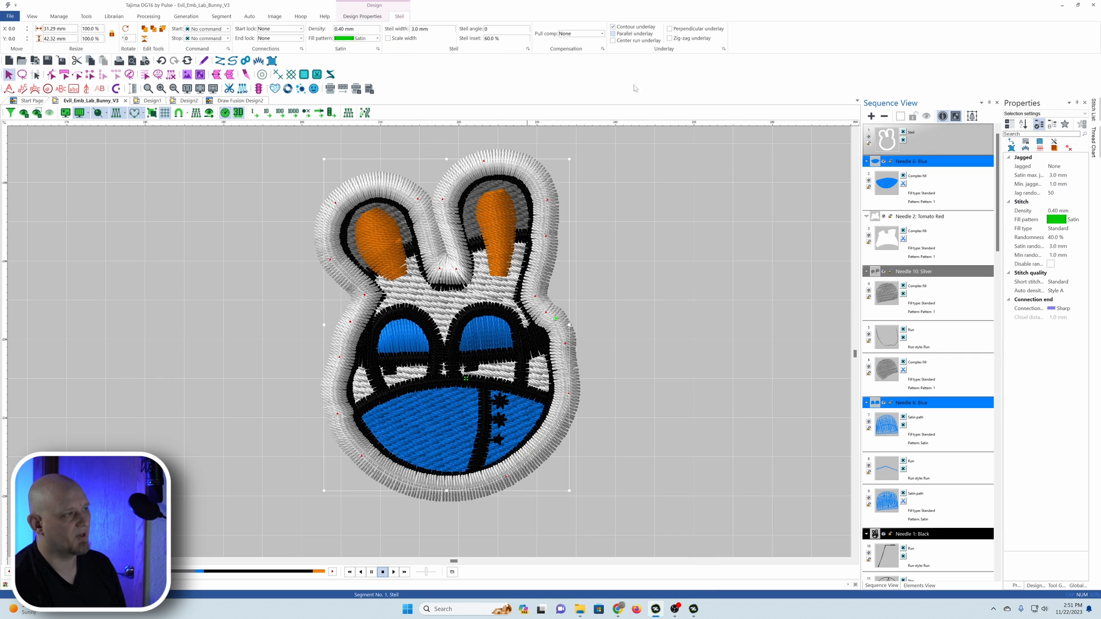
pyautogui.click(292, 382)
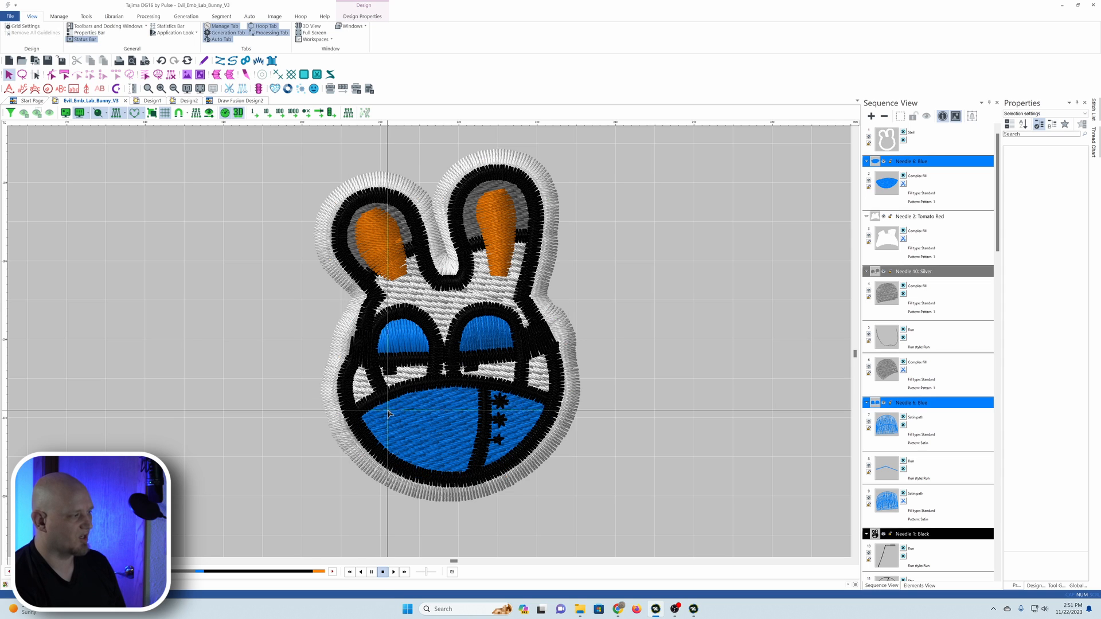
pyautogui.scroll(-2, 388, 413)
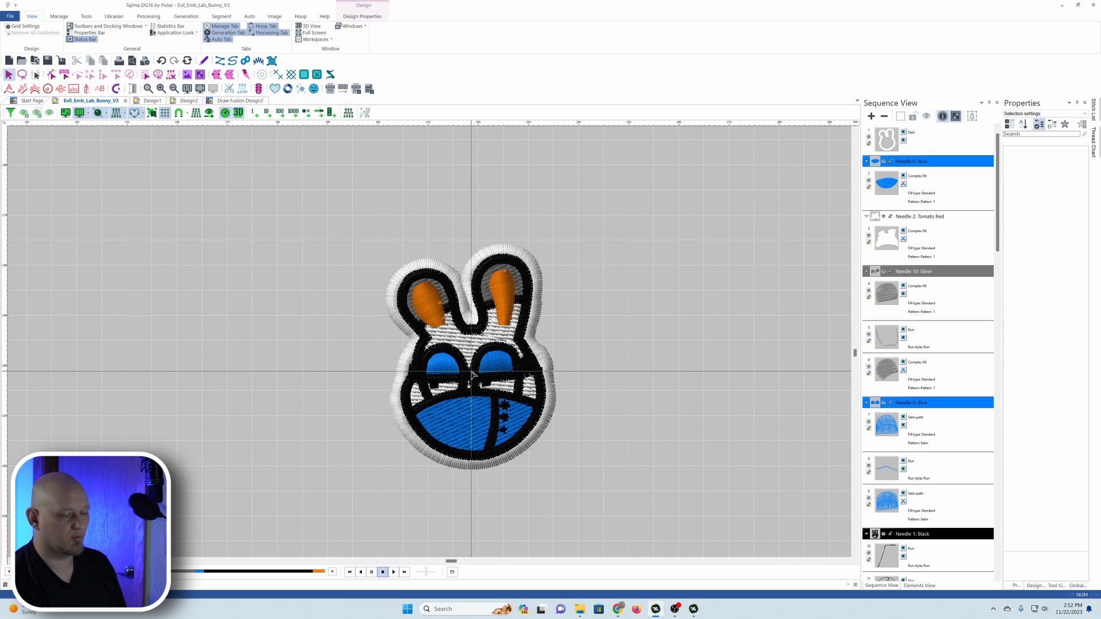